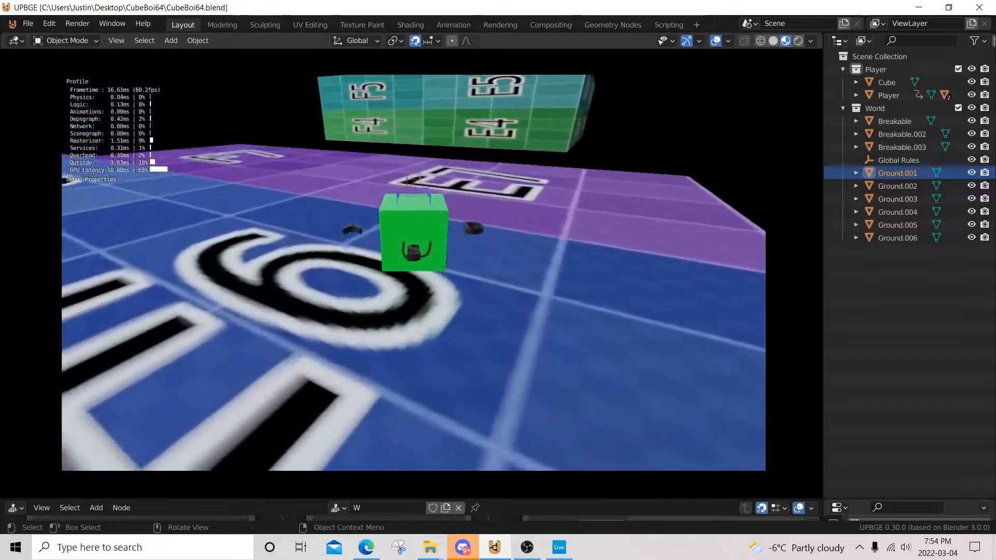
pyautogui.press('w')
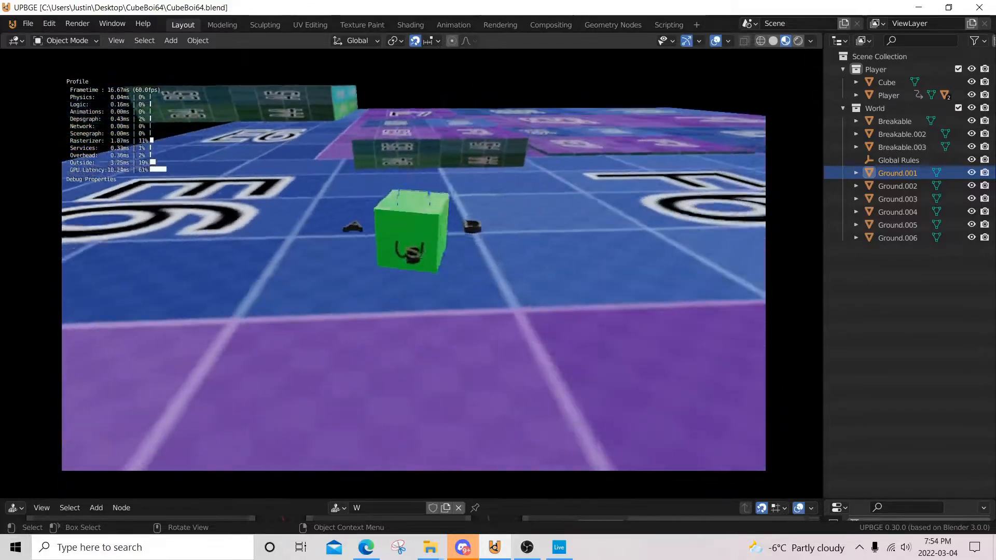
# Step: Play-test the running game by walking, jumping and ground-pounding onto the breakable block, and end the game
pyautogui.press('space')
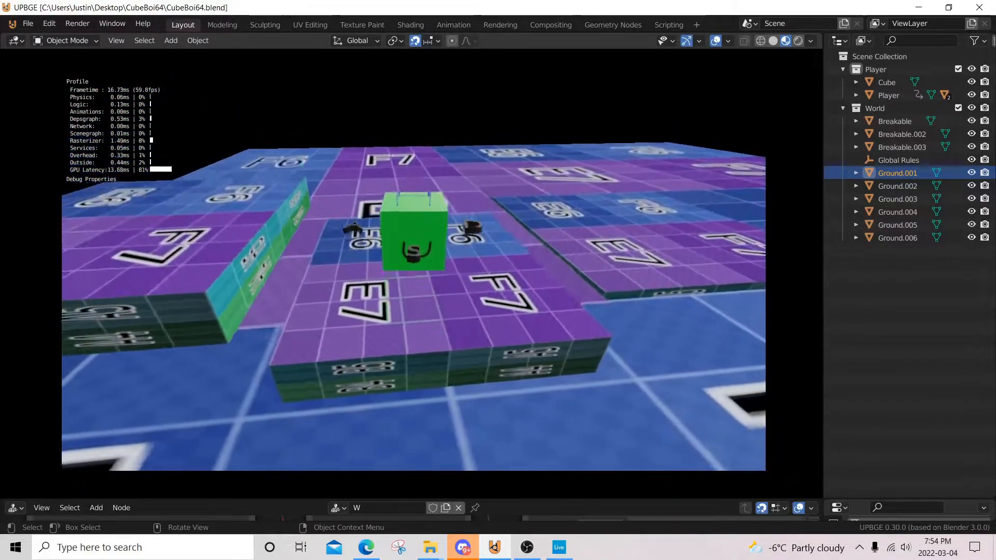
pyautogui.press('s')
pyautogui.press('a')
pyautogui.press('space')
pyautogui.press('space')
pyautogui.press('space')
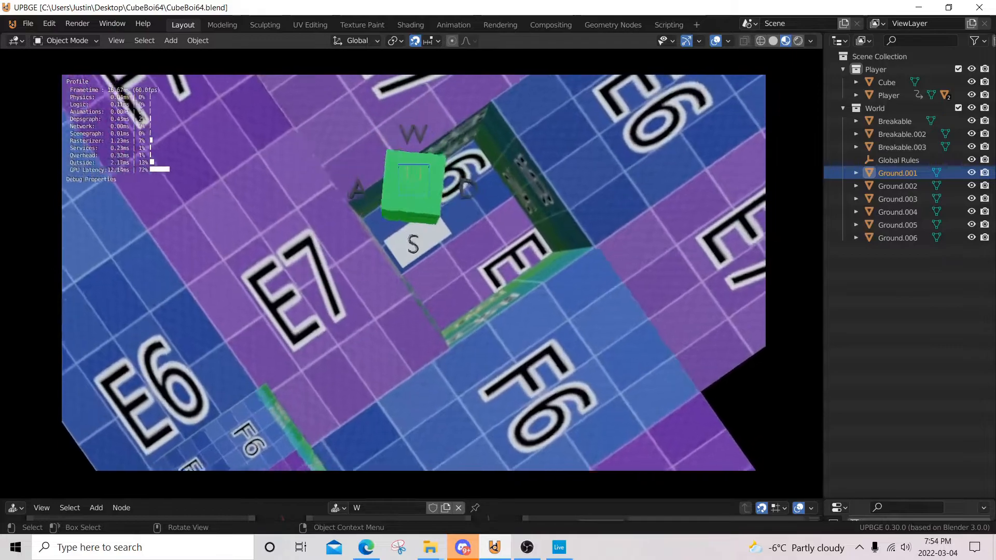
pyautogui.press('space')
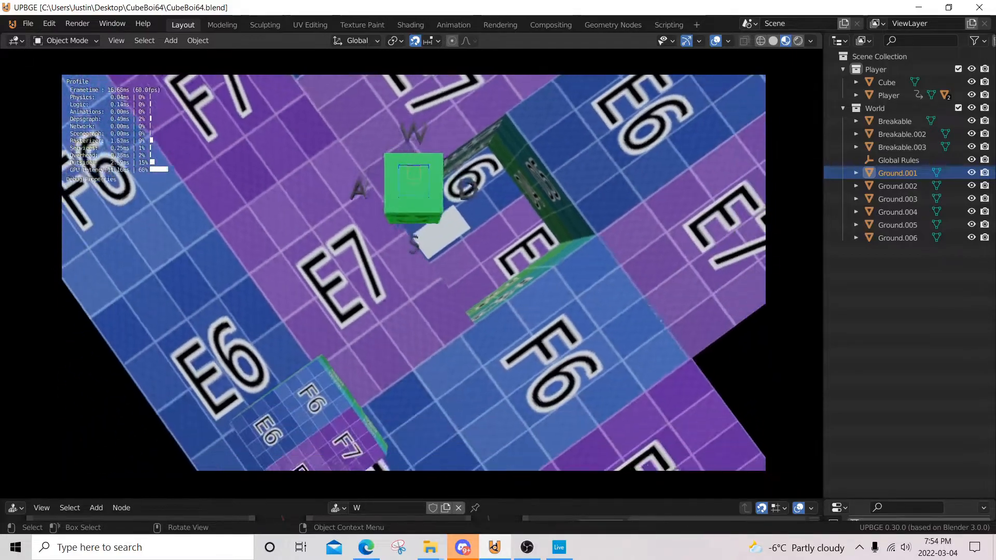
pyautogui.press('Escape')
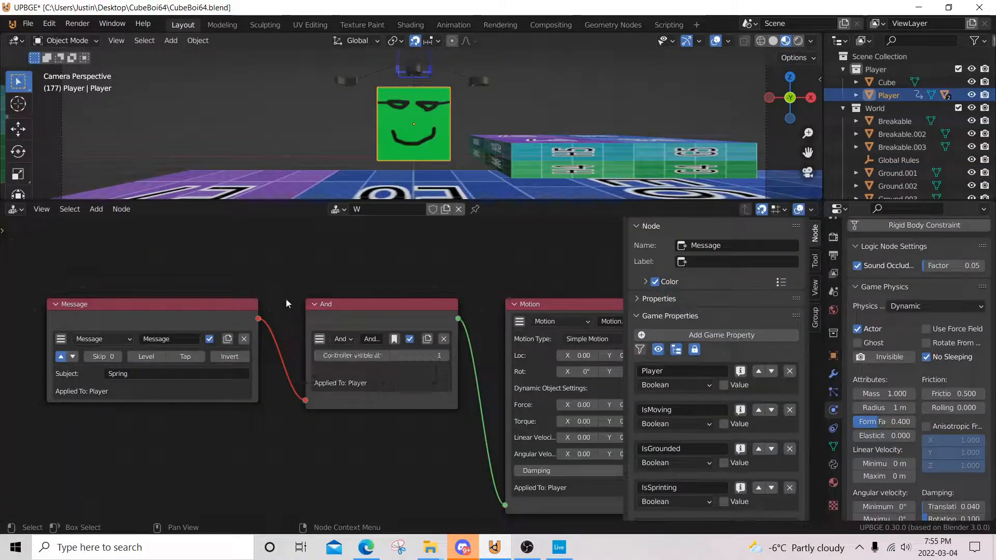
# Step: Examine the Player's Spring message logic, from the Message sensor through the And controller to the Motion actuator's force settings
pyautogui.moveTo(201, 337); pyautogui.dragTo(347, 315, button='middle')
pyautogui.scroll(5, 347, 316)
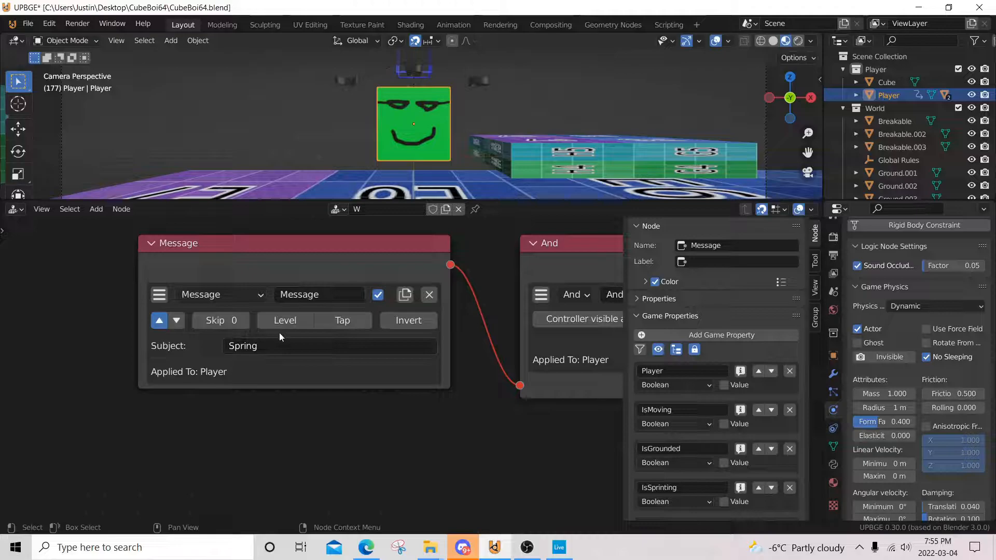
pyautogui.scroll(-6, 379, 337)
pyautogui.moveTo(506, 319); pyautogui.dragTo(156, 284, button='middle')
pyautogui.scroll(6, 279, 328)
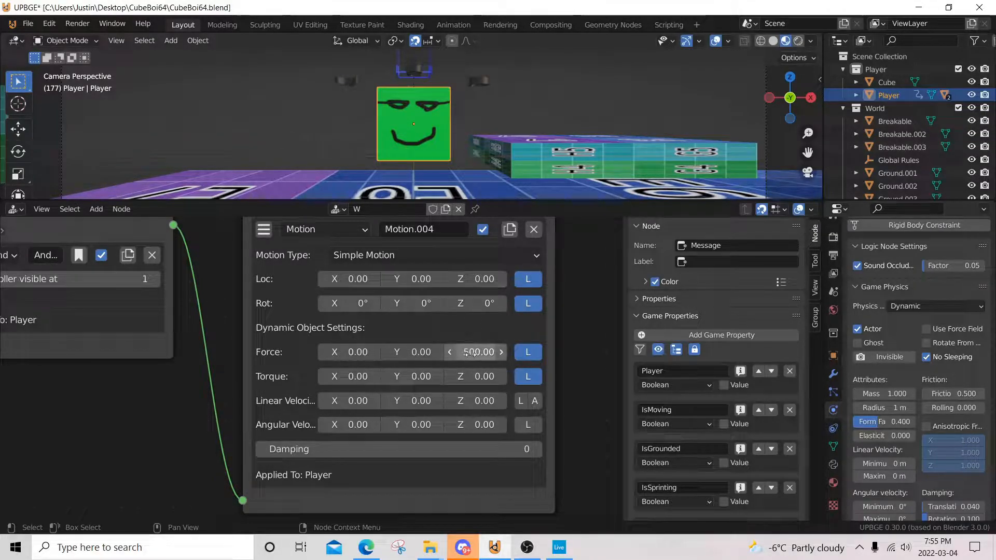
pyautogui.scroll(-3, 470, 354)
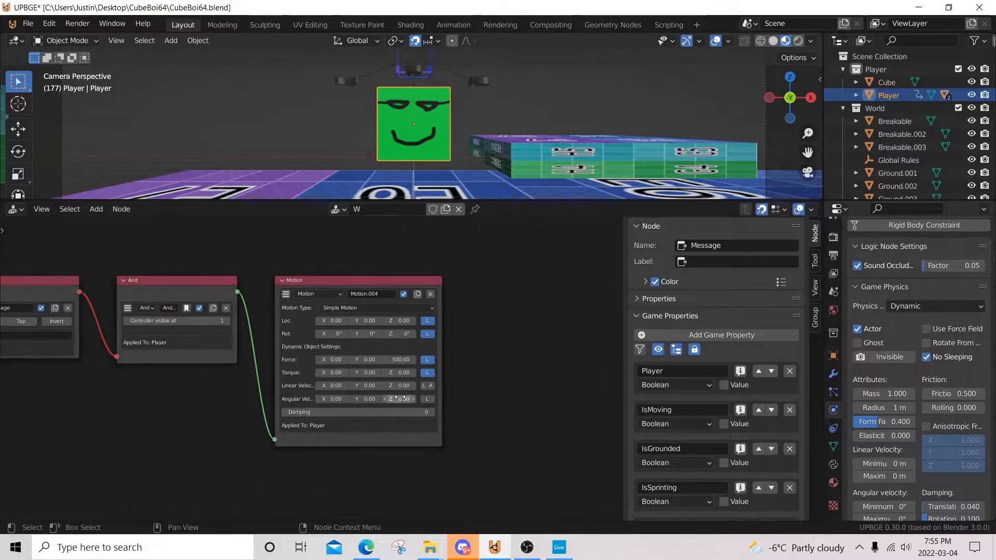
pyautogui.moveTo(394, 398); pyautogui.dragTo(501, 290, button='middle')
# Step: Select the Breakable.003 block and examine the ground-pounding and ray conditions leading to the Edit Object actuator
pyautogui.scroll(-7, 310, 364)
pyautogui.moveTo(270, 375); pyautogui.dragTo(490, 343, button='middle')
pyautogui.moveTo(354, 360); pyautogui.dragTo(346, 427, button='middle')
pyautogui.click(562, 154)
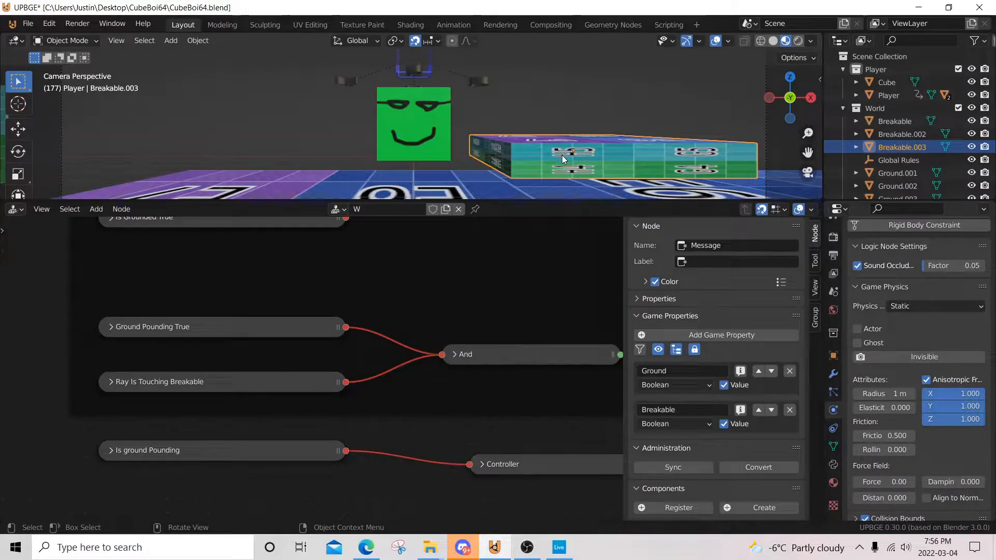
pyautogui.keyDown('shift'); pyautogui.moveTo(642, 137); pyautogui.dragTo(602, 101, button='middle'); pyautogui.keyUp('shift')
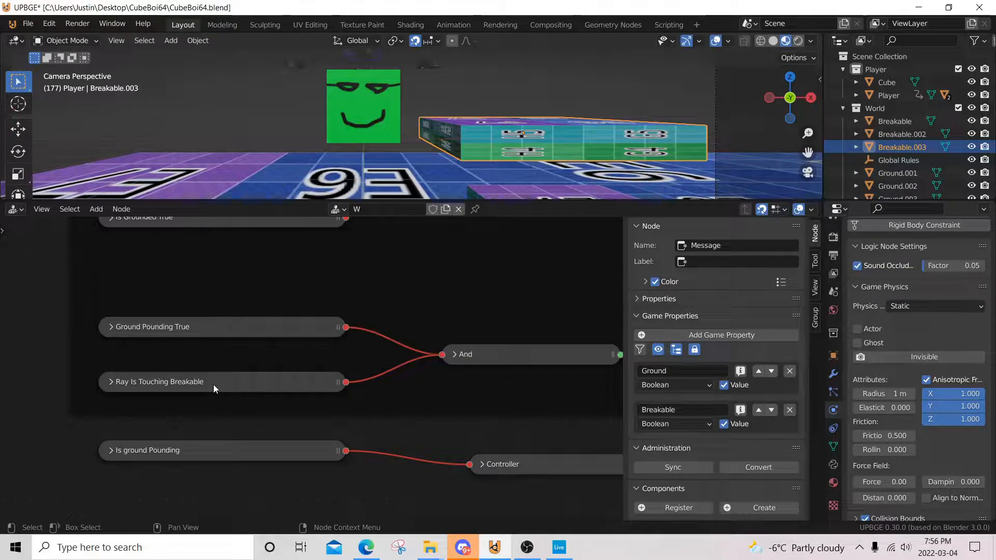
pyautogui.moveTo(428, 340); pyautogui.dragTo(85, 338, button='middle')
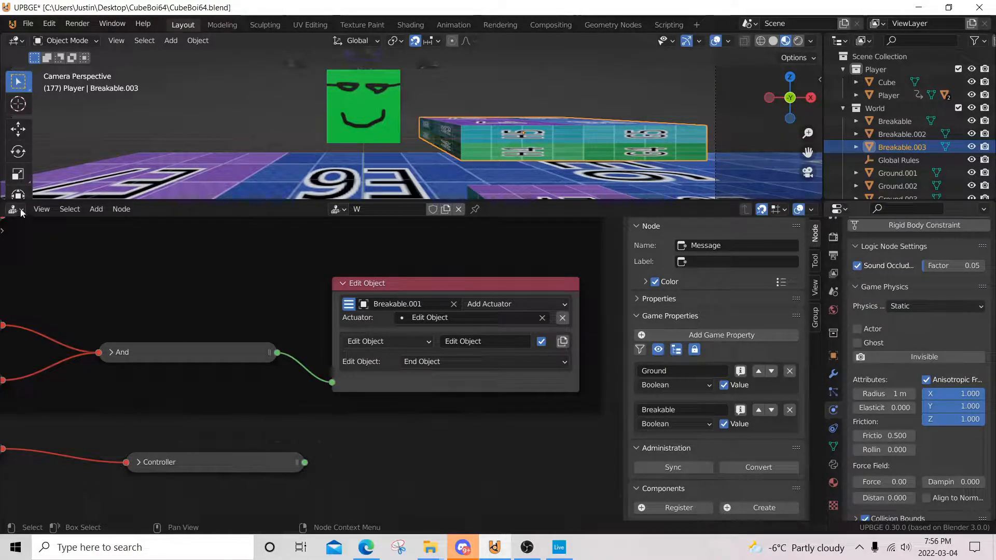
# Step: Select the Global Rules empty from the front view and show its Test logic node tree
pyautogui.scroll(-5, 415, 135)
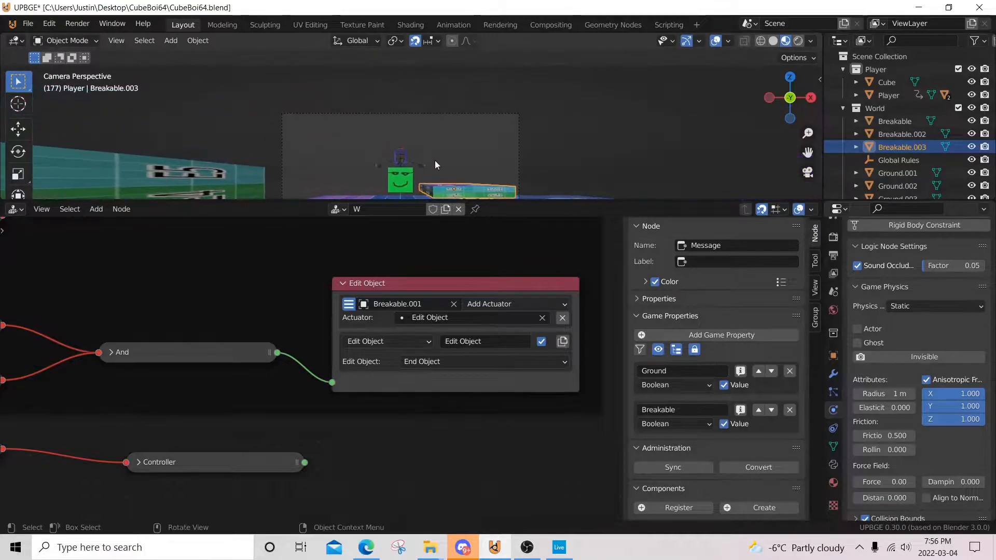
pyautogui.press('KP_1')
pyautogui.scroll(-2, 478, 169)
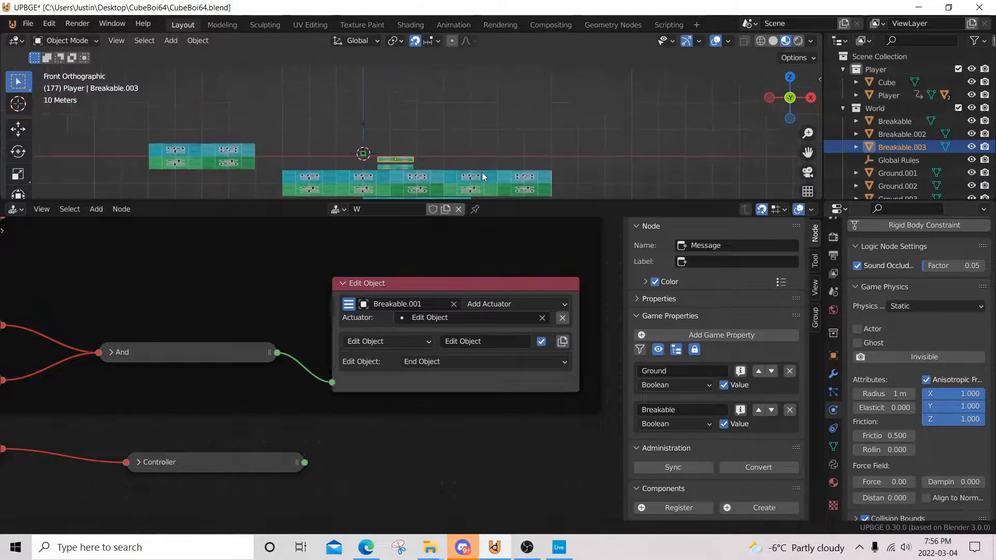
pyautogui.scroll(4, 378, 149)
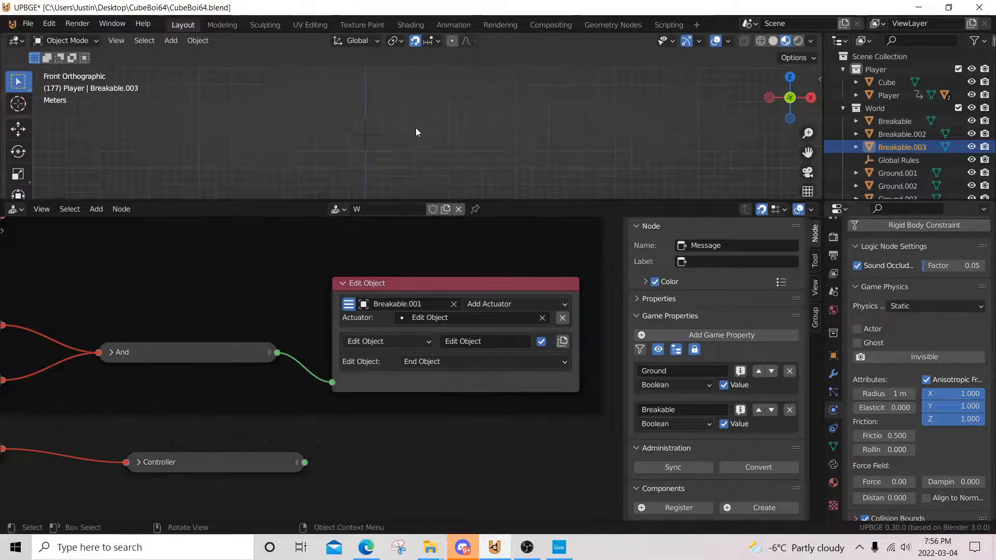
pyautogui.click(370, 136)
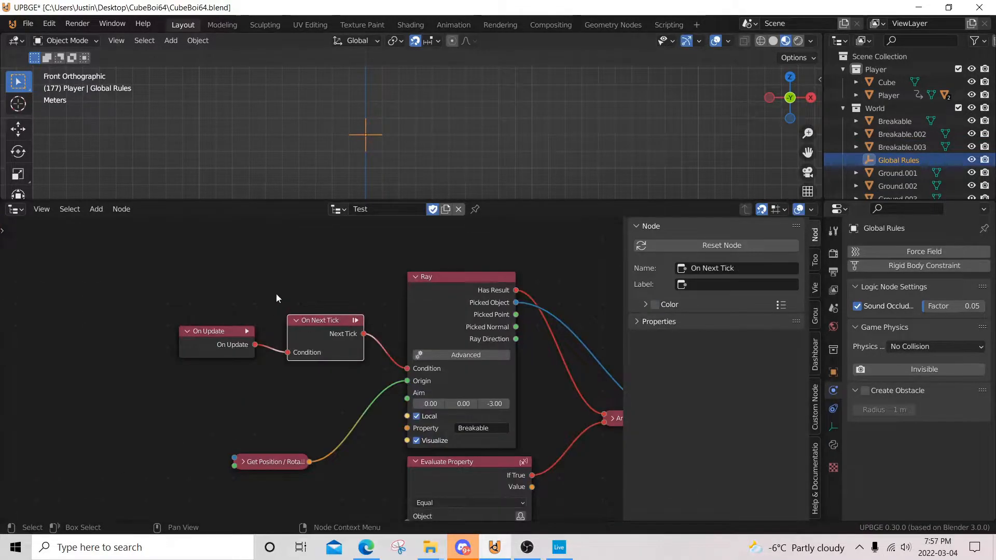
# Step: Examine the Test tree's Ray and Evaluate Property nodes and how they feed the And and Remove Object nodes
pyautogui.scroll(1, 217, 331)
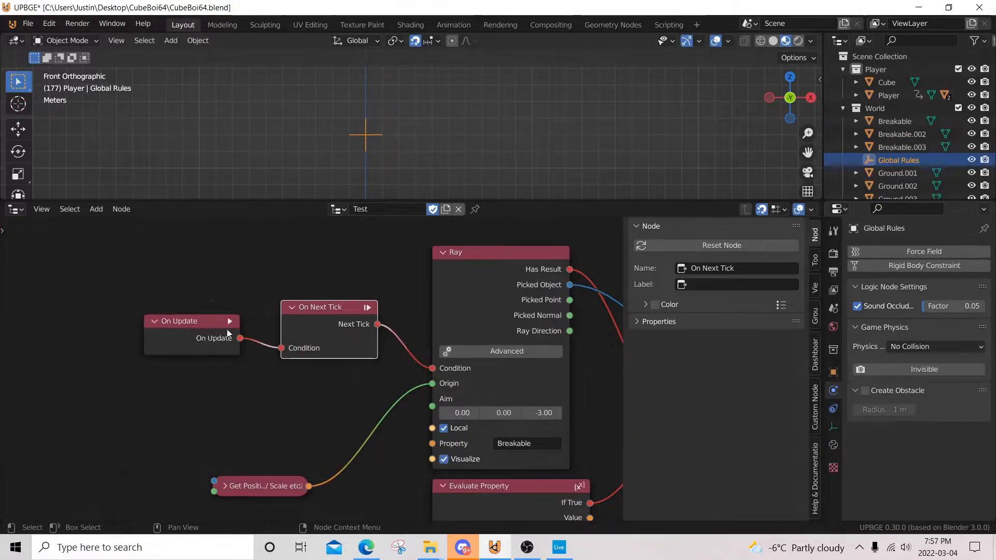
pyautogui.scroll(-1, 325, 322)
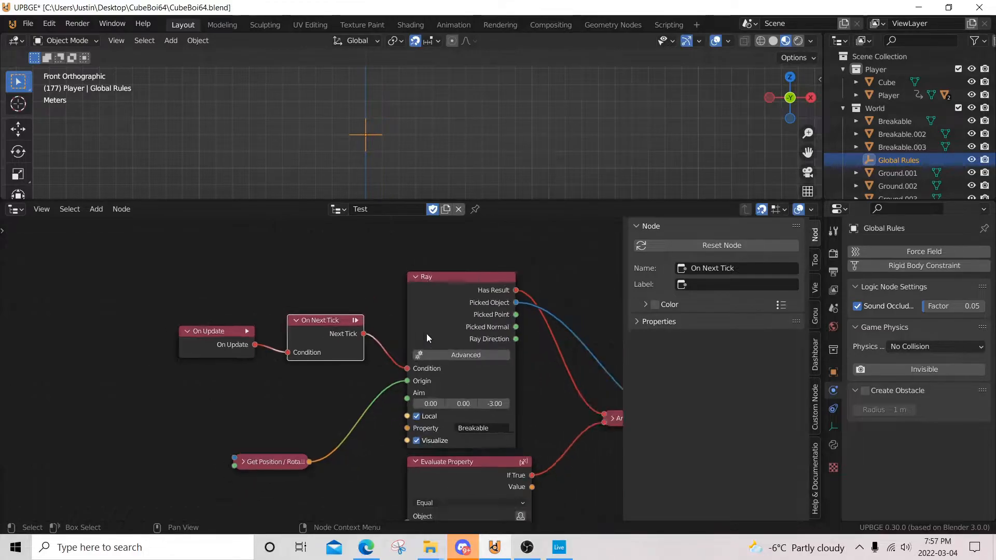
pyautogui.moveTo(426, 334); pyautogui.dragTo(385, 325, button='middle')
pyautogui.moveTo(364, 360); pyautogui.dragTo(332, 292, button='middle')
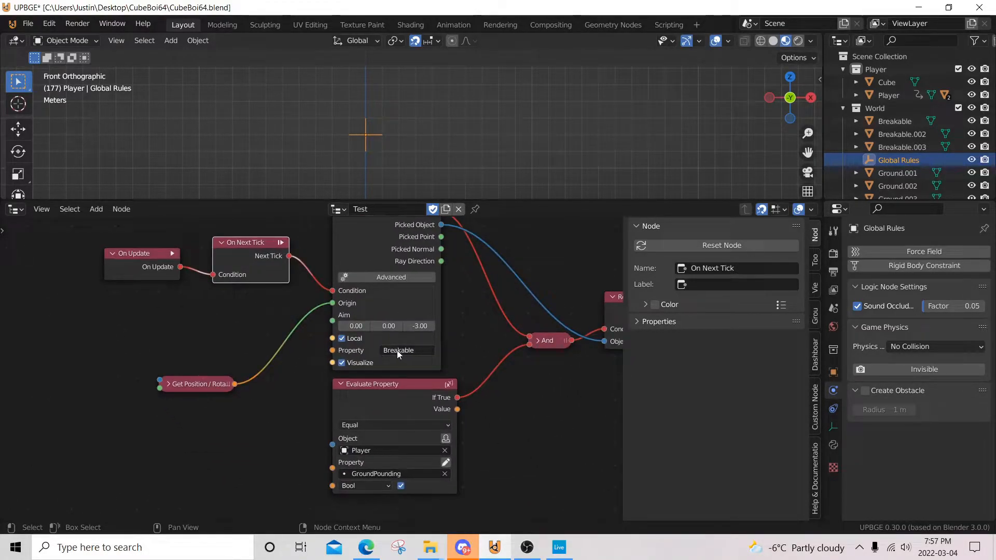
pyautogui.moveTo(451, 329); pyautogui.dragTo(387, 286, button='middle')
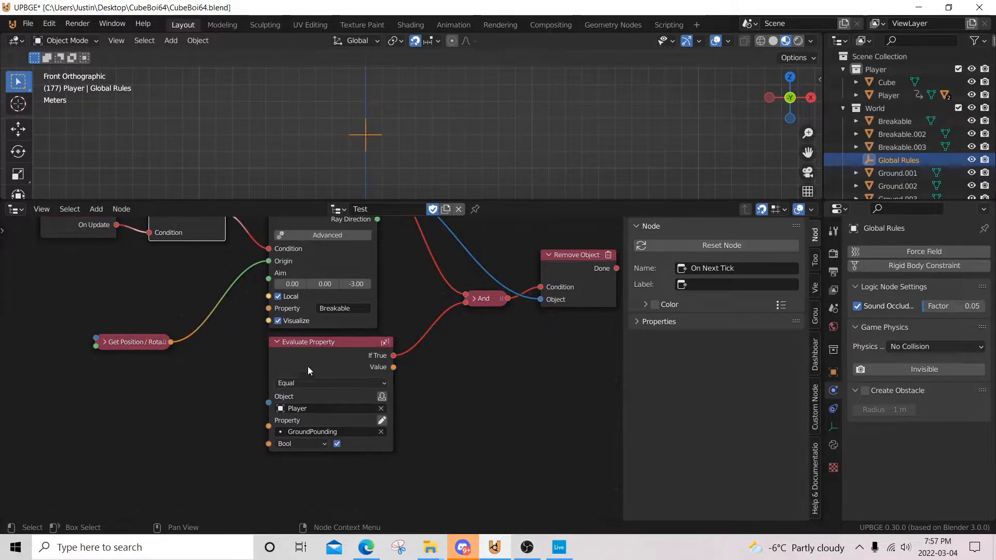
pyautogui.moveTo(399, 358); pyautogui.dragTo(224, 387, button='middle')
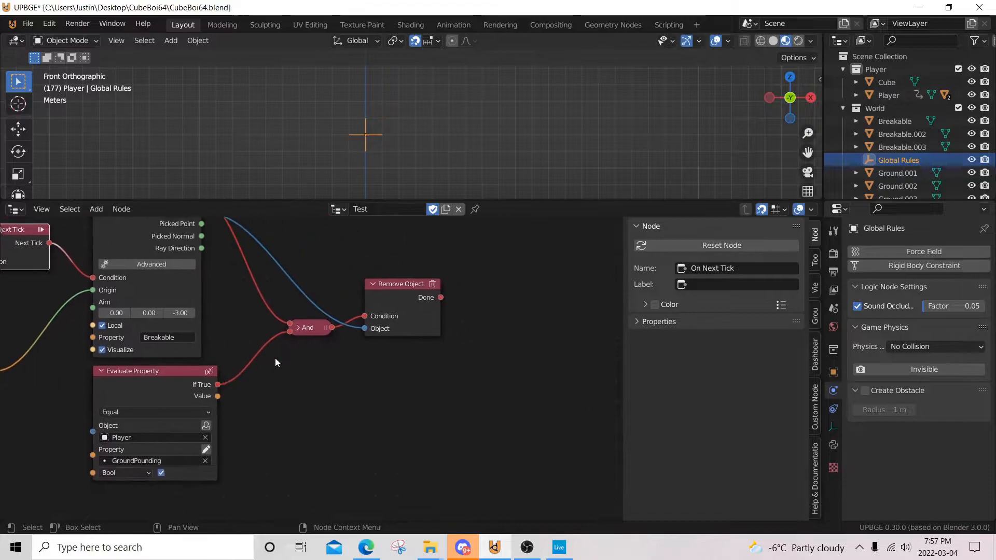
pyautogui.moveTo(303, 360); pyautogui.dragTo(299, 372, button='middle')
pyautogui.scroll(4, 311, 371)
pyautogui.moveTo(224, 250); pyautogui.dragTo(330, 337, button='middle')
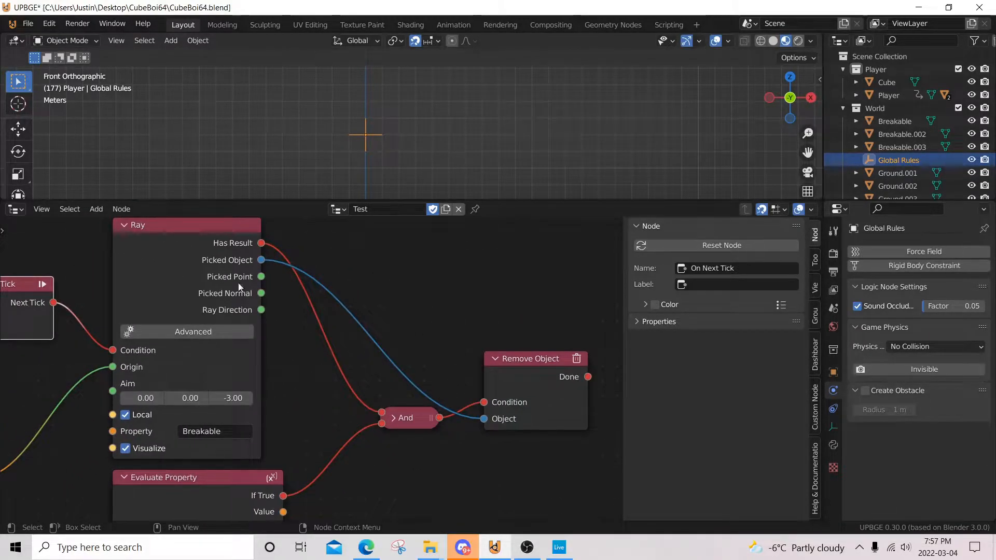
# Step: Select the Player and examine its IsSprinting logic, including the motion settings inside the Set -Y 10 node
pyautogui.moveTo(394, 156); pyautogui.dragTo(404, 125, button='middle')
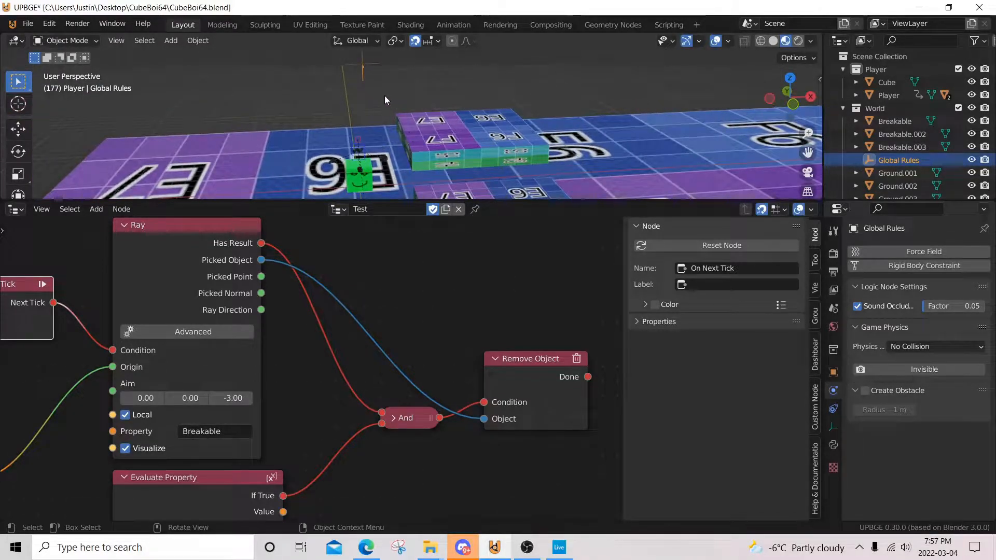
pyautogui.click(447, 144)
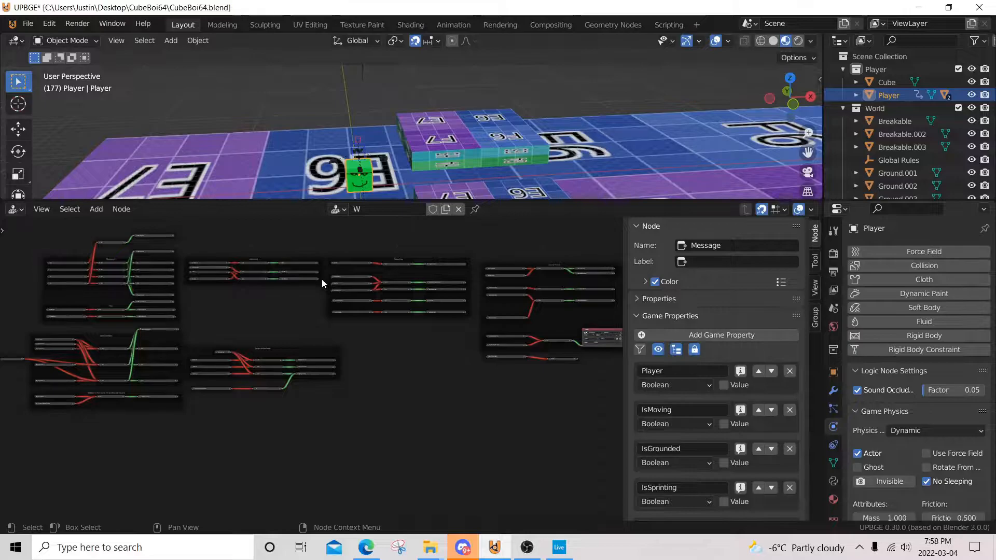
pyautogui.scroll(5, 322, 278)
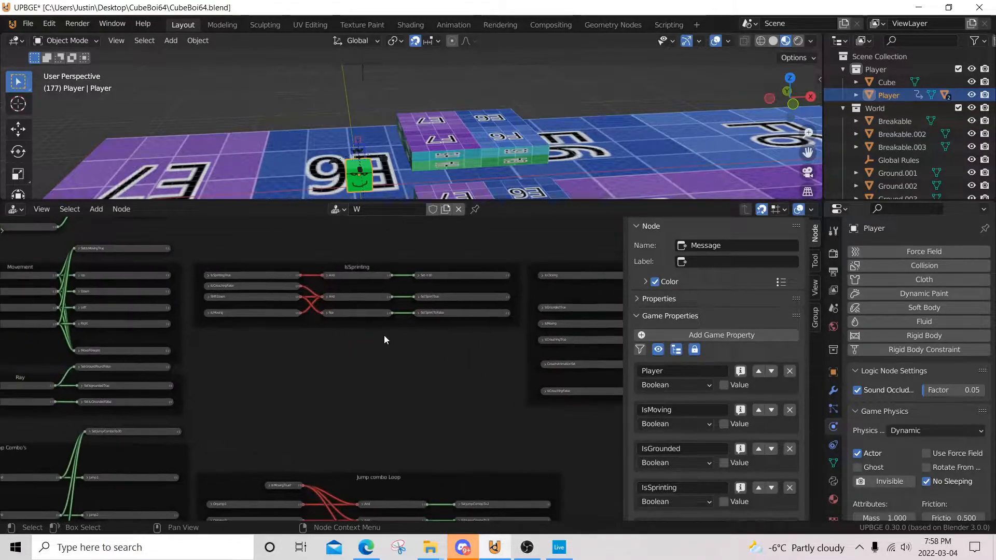
pyautogui.scroll(8, 279, 318)
pyautogui.moveTo(279, 319); pyautogui.dragTo(183, 407, button='middle')
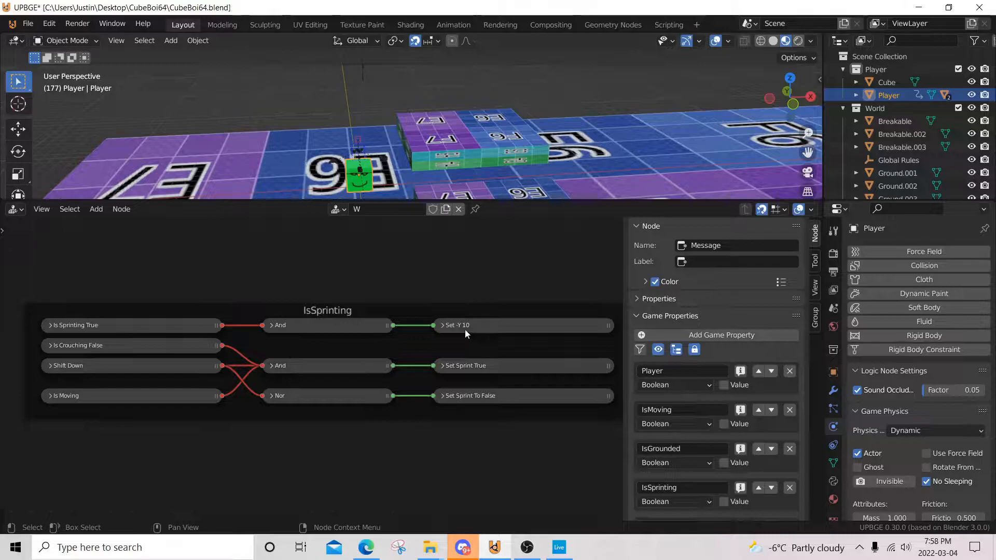
pyautogui.scroll(2, 476, 329)
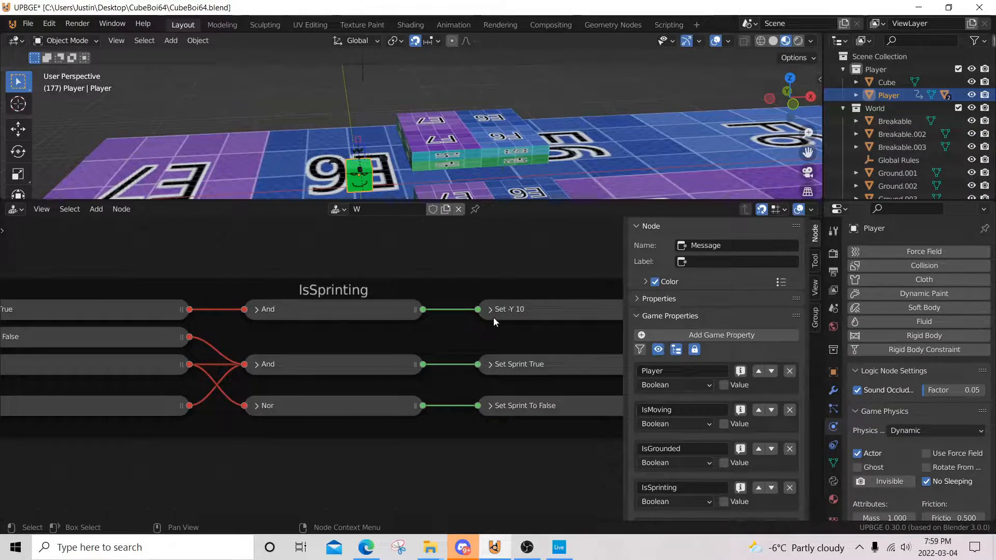
pyautogui.click(488, 310)
pyautogui.moveTo(486, 312); pyautogui.dragTo(320, 292, button='middle')
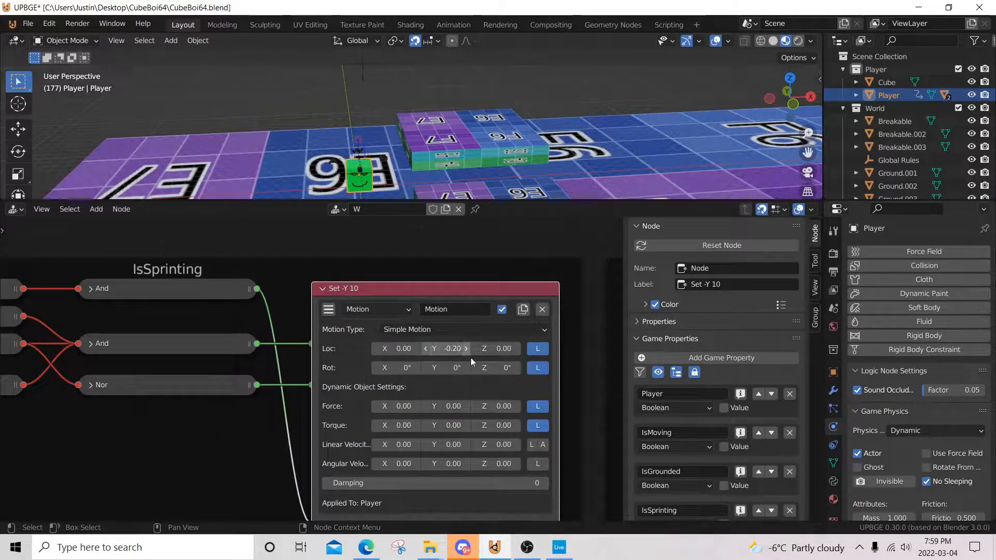
pyautogui.click(322, 288)
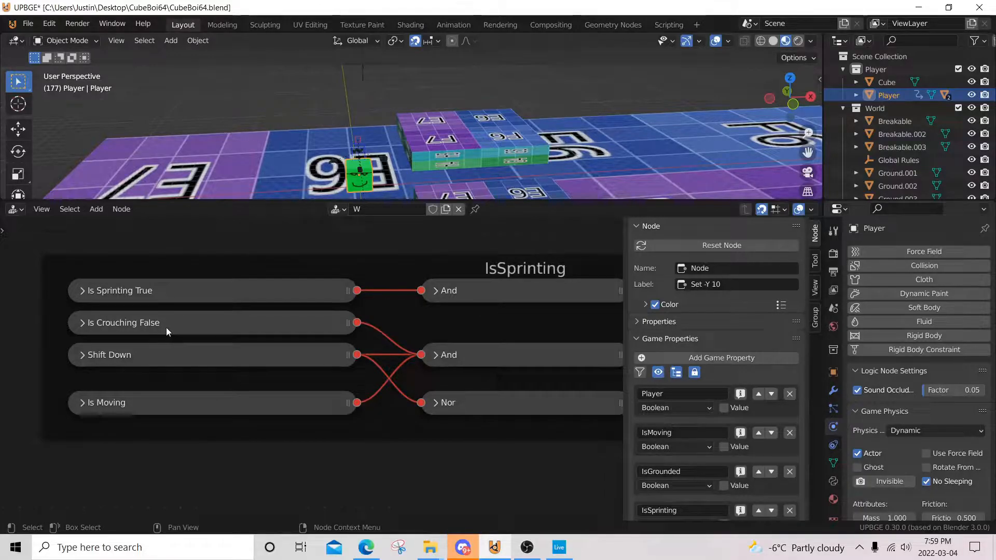
# Step: Move the Is Moving node up beneath Shift Down and nudge Is Crouching False slightly lower in the IsSprinting frame
pyautogui.moveTo(498, 345); pyautogui.dragTo(129, 356, button='middle')
pyautogui.moveTo(368, 367); pyautogui.dragTo(169, 392, button='middle')
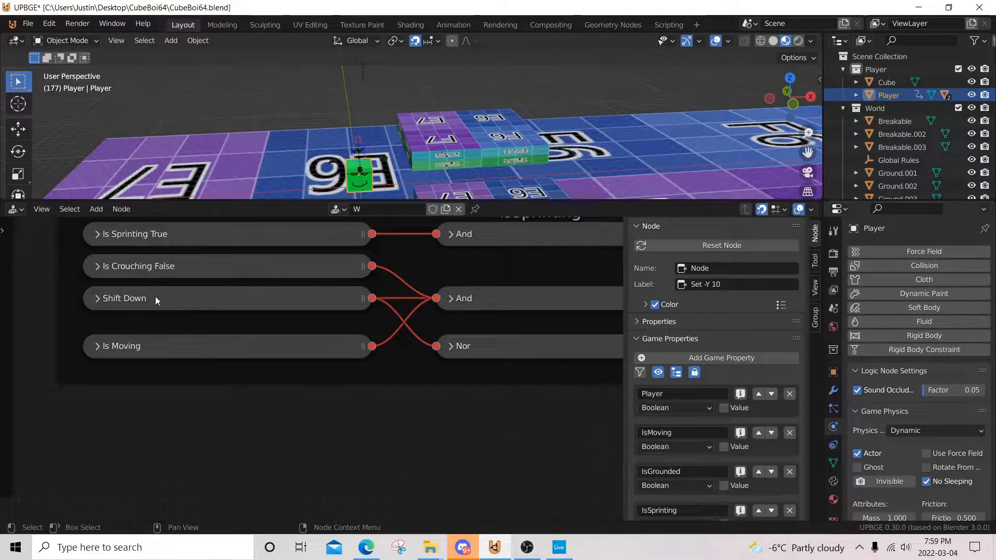
pyautogui.moveTo(148, 344); pyautogui.dragTo(151, 328)
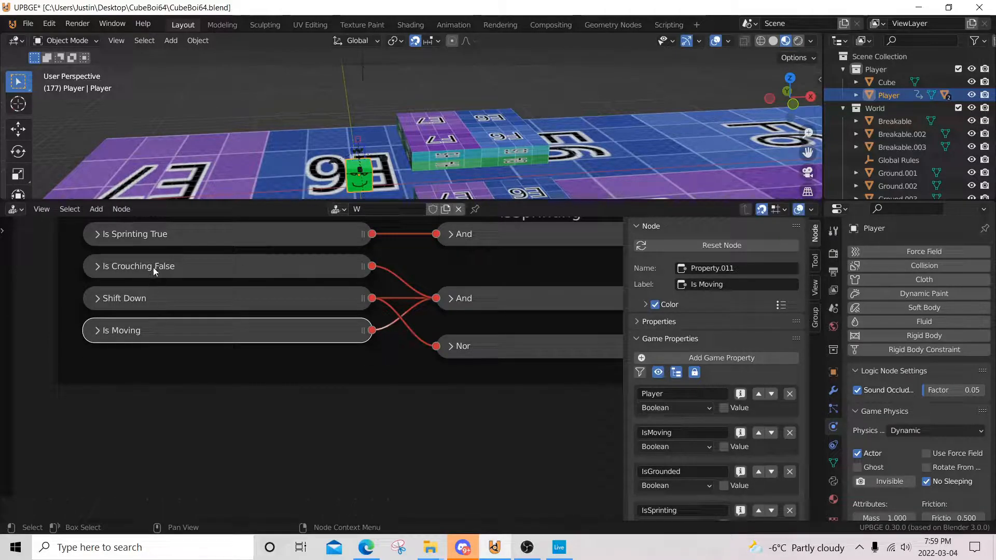
pyautogui.keyDown('shift'); pyautogui.click(152, 299); pyautogui.keyUp('shift')
pyautogui.keyDown('shift'); pyautogui.click(150, 329); pyautogui.keyUp('shift')
pyautogui.keyDown('shift'); pyautogui.click(157, 267); pyautogui.keyUp('shift')
pyautogui.moveTo(157, 266); pyautogui.dragTo(157, 283)
# Step: Examine the Crouching frame's logic, including the Is Clicking node's mouse event and the conditions driving the crouch actuators
pyautogui.moveTo(343, 328); pyautogui.dragTo(104, 348, button='middle')
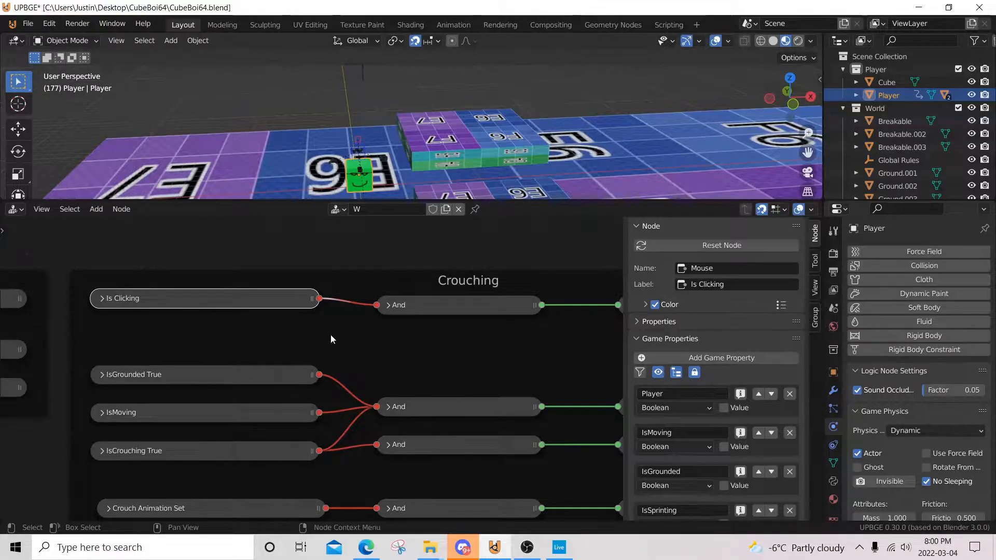
pyautogui.click(98, 299)
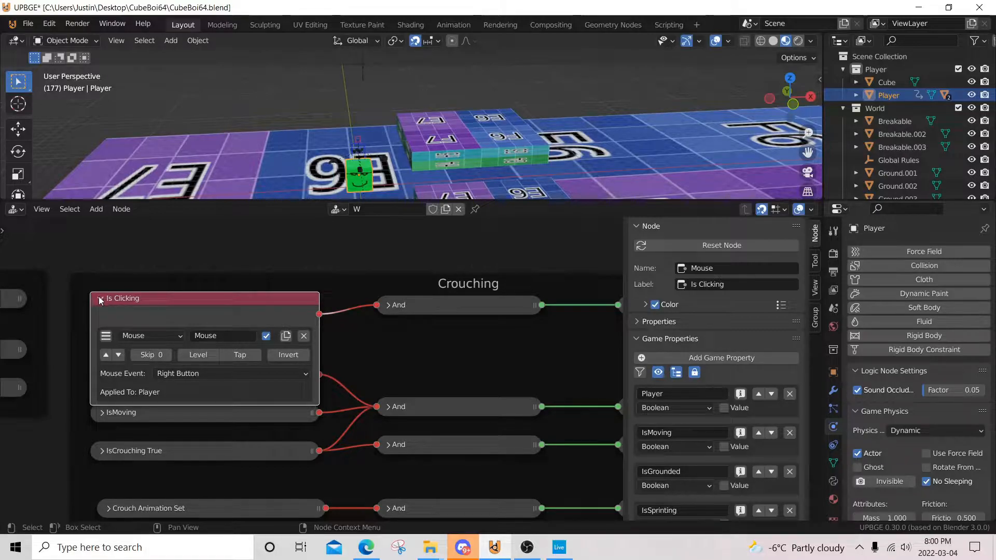
pyautogui.click(100, 300)
pyautogui.moveTo(386, 300); pyautogui.dragTo(5, 314, button='middle')
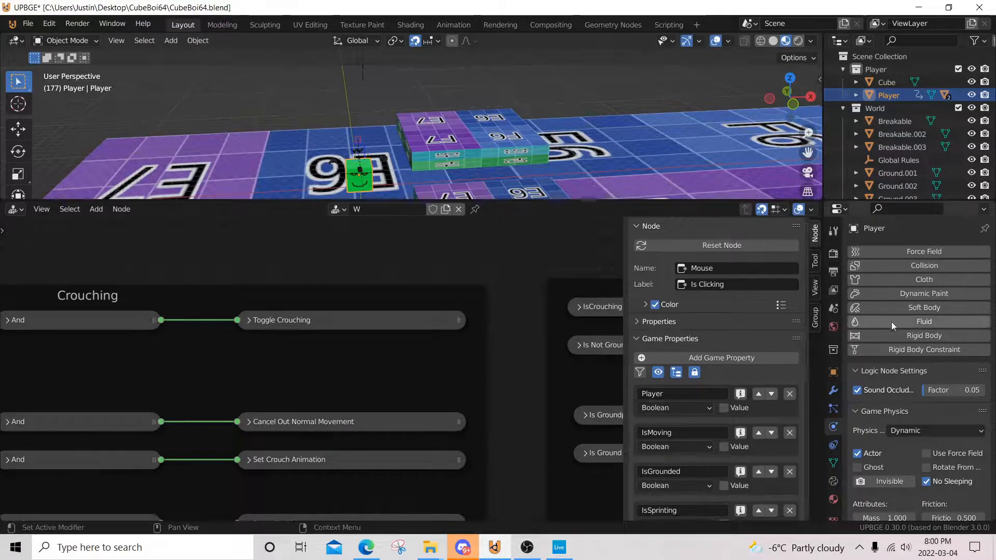
pyautogui.moveTo(249, 335); pyautogui.dragTo(511, 289, button='middle')
pyautogui.moveTo(165, 366); pyautogui.dragTo(330, 312, button='middle')
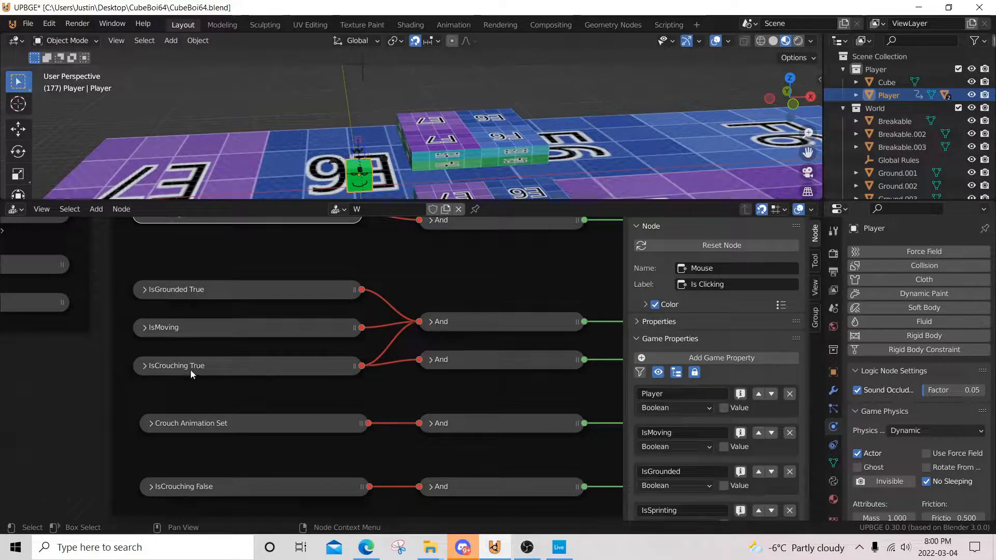
pyautogui.moveTo(468, 306); pyautogui.dragTo(214, 304, button='middle')
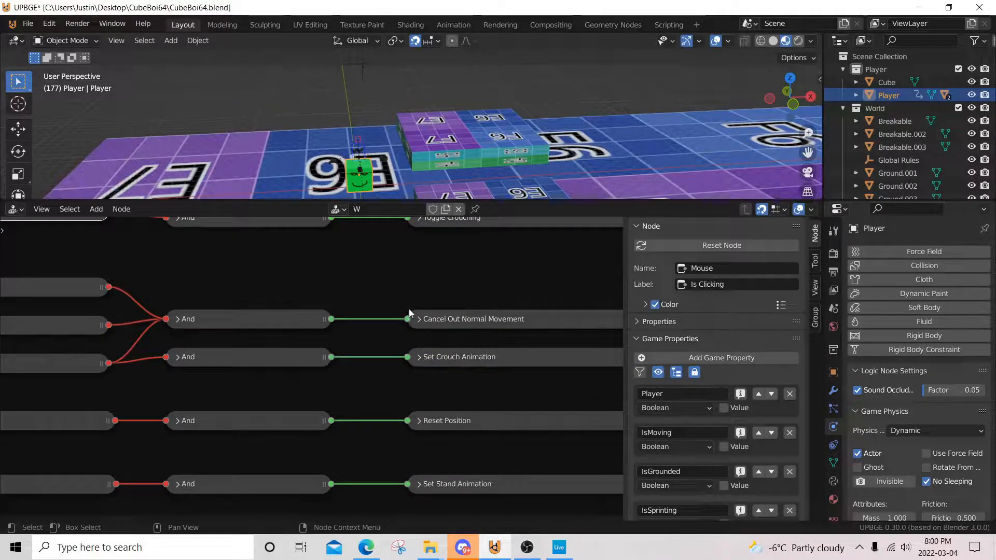
# Step: Expand the Cancel Out Normal Movement node in the Crouching frame and examine its motion settings
pyautogui.click(419, 319)
pyautogui.moveTo(442, 329); pyautogui.dragTo(257, 264, button='middle')
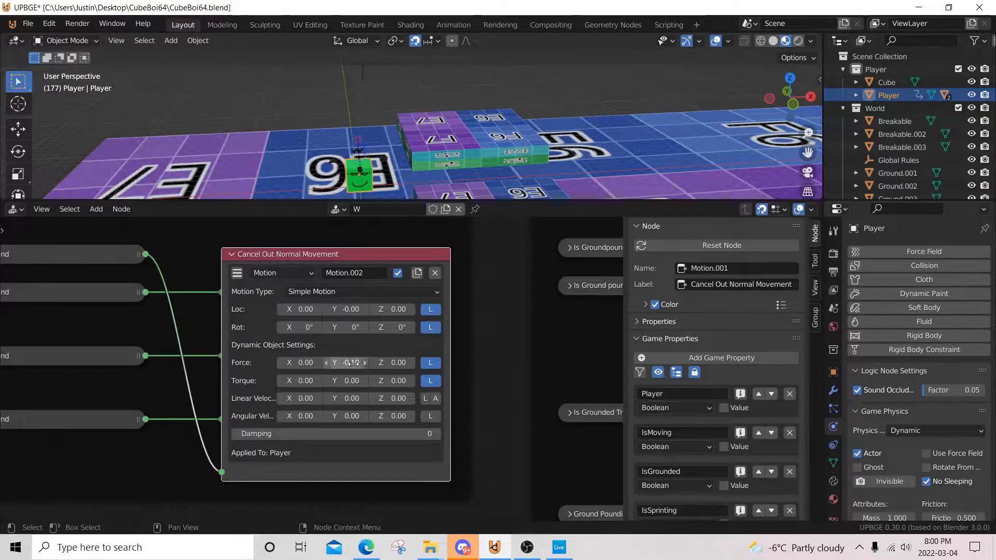
pyautogui.scroll(-13, 334, 370)
# Step: Find the Move Forward node above the Ray frame and examine its simple-motion location values
pyautogui.moveTo(184, 357); pyautogui.dragTo(509, 363, button='middle')
pyautogui.scroll(7, 365, 383)
pyautogui.scroll(2, 365, 382)
pyautogui.moveTo(191, 386); pyautogui.dragTo(445, 378, button='middle')
pyautogui.moveTo(231, 365); pyautogui.dragTo(415, 366, button='middle')
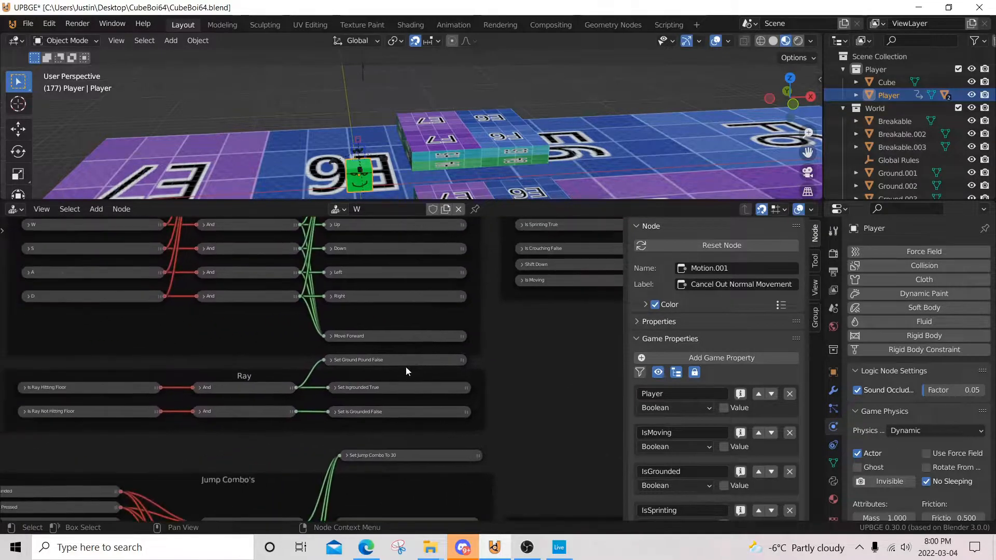
pyautogui.scroll(7, 405, 368)
pyautogui.scroll(2, 391, 359)
pyautogui.click(327, 318)
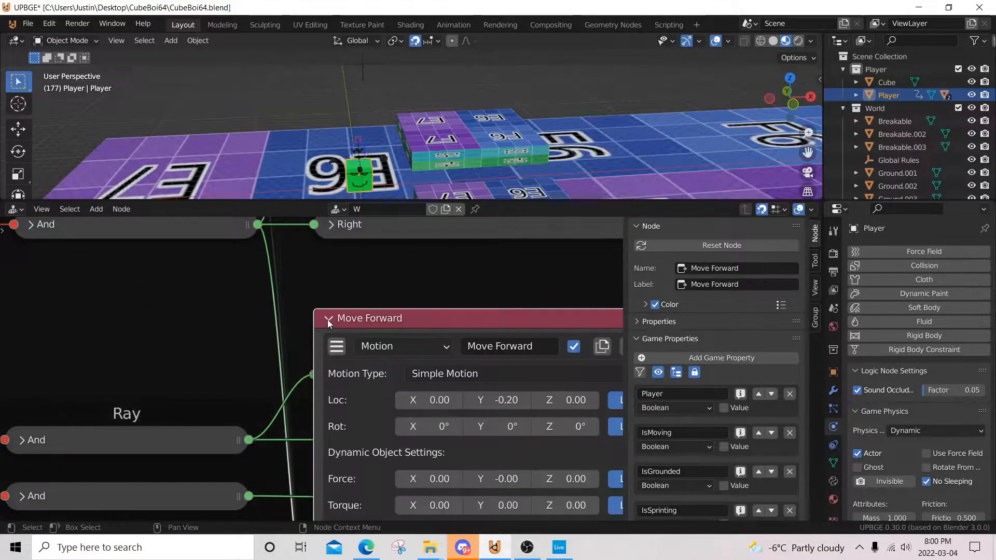
pyautogui.moveTo(363, 351); pyautogui.dragTo(309, 339, button='middle')
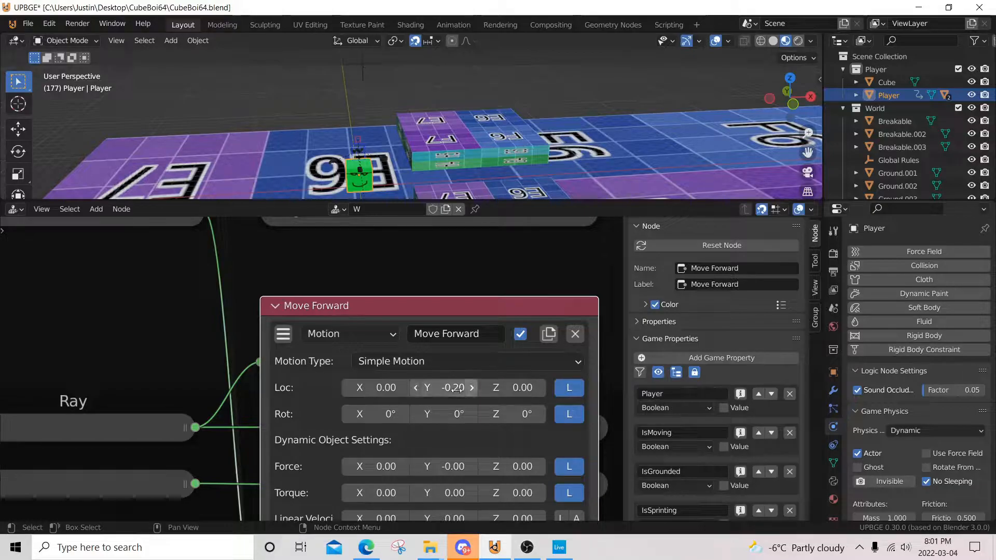
pyautogui.click(277, 306)
pyautogui.scroll(-6, 353, 347)
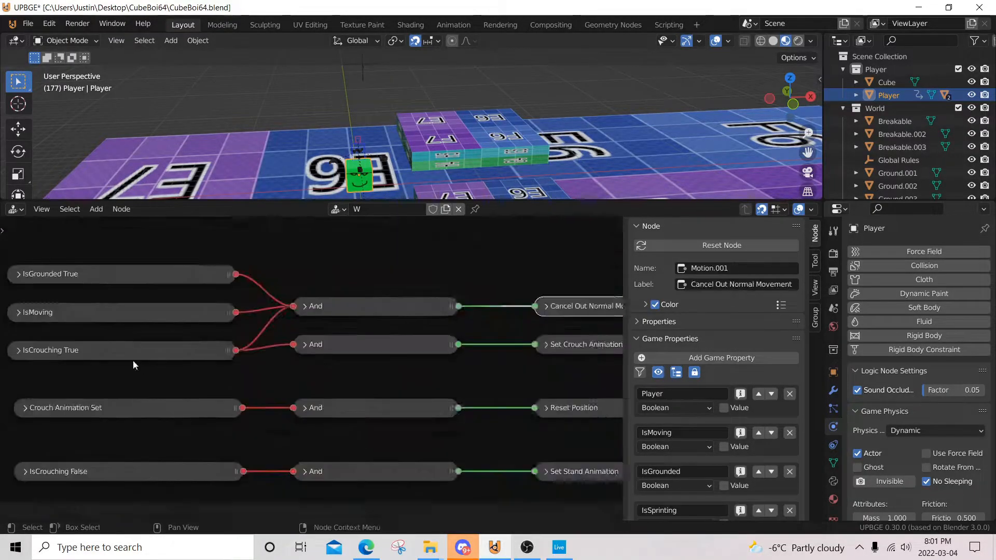
# Step: Trace the IsCrouching True condition in the Crouching frame through to the Set Crouch Animation node
pyautogui.scroll(2, 134, 365)
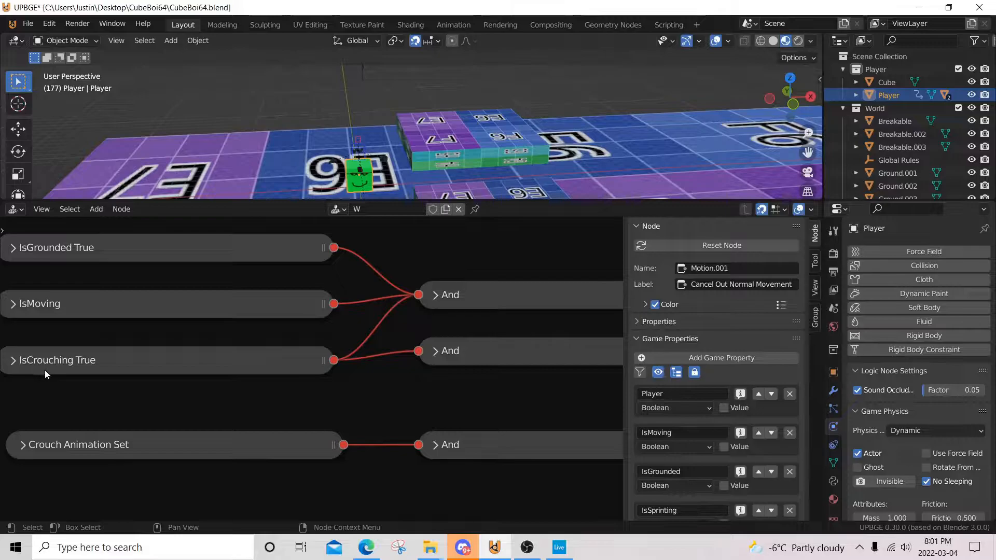
pyautogui.scroll(-5, 337, 374)
pyautogui.moveTo(495, 373); pyautogui.dragTo(105, 362, button='middle')
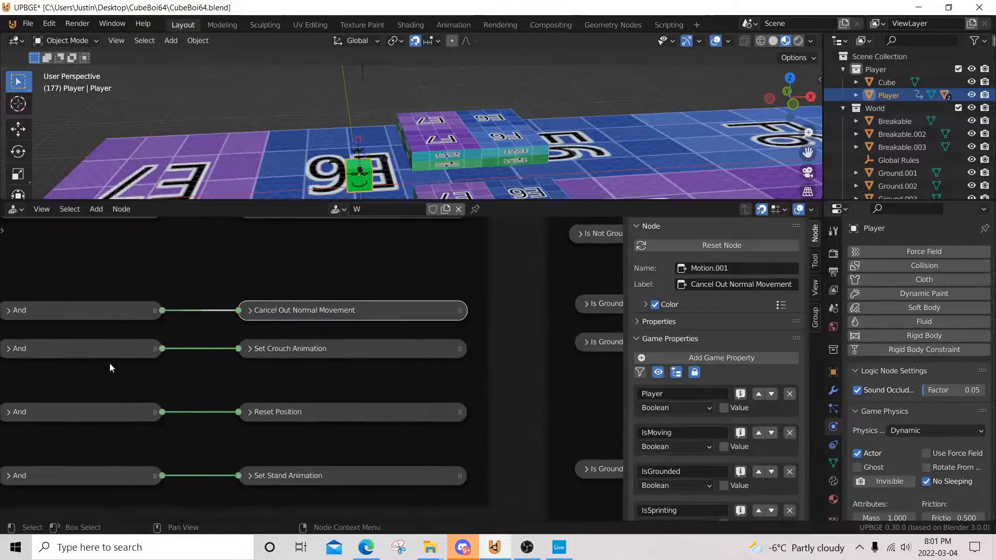
pyautogui.scroll(5, 318, 369)
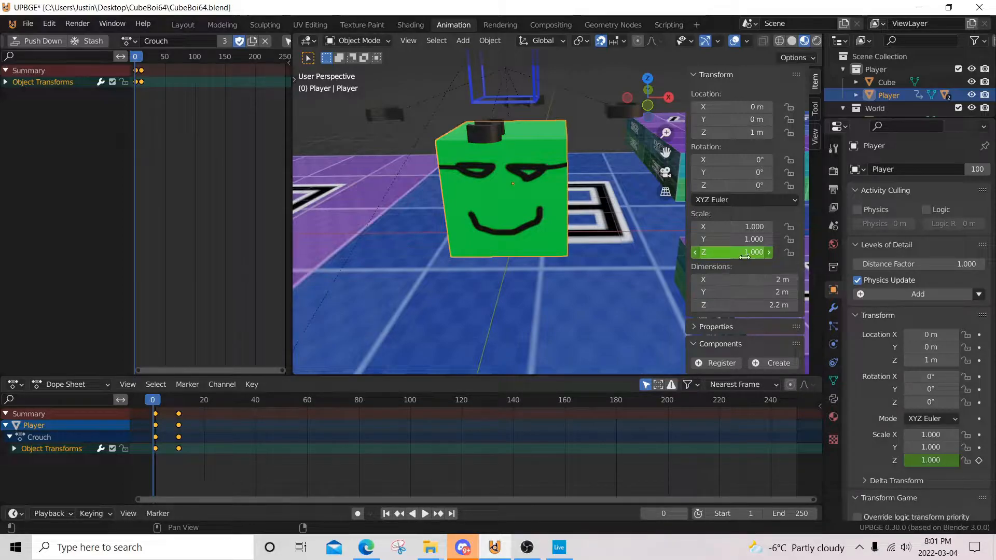
# Step: Preview the Player's Crouch action in the Animation workspace, switch its action to Stand, and return to the Layout workspace
pyautogui.click(140, 61)
pyautogui.click(129, 41)
pyautogui.moveTo(140, 67); pyautogui.dragTo(135, 62)
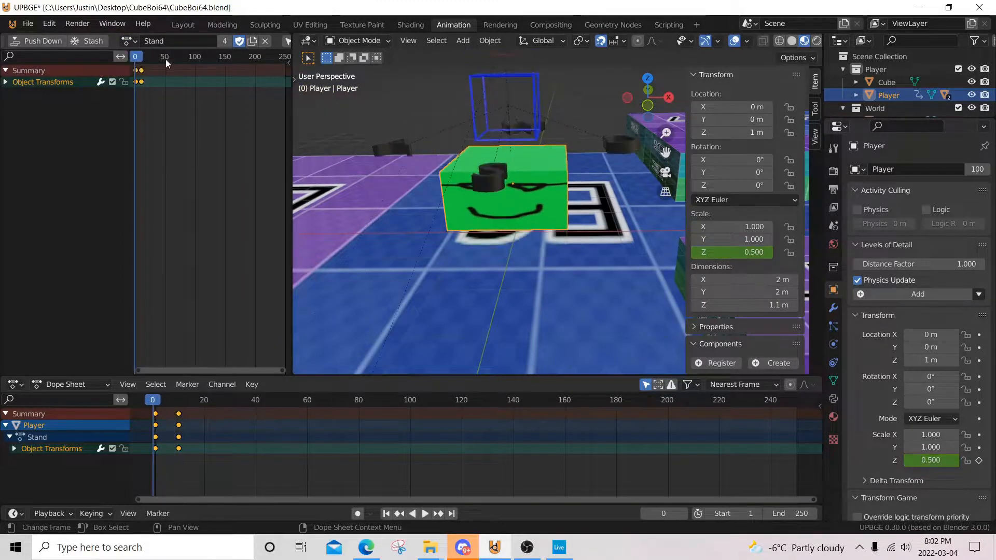
pyautogui.click(184, 24)
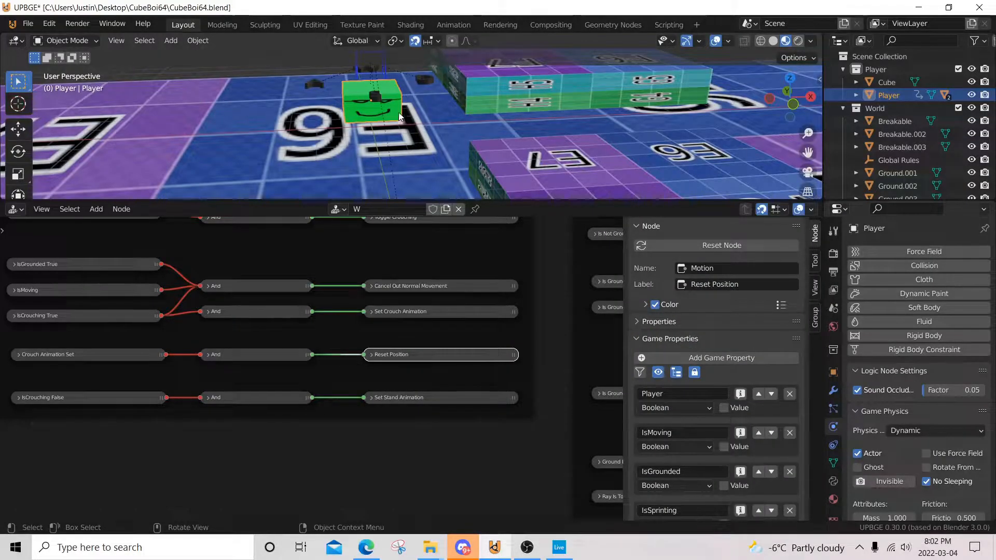
# Step: Get a closer look at the Player and examine which actuator the Crouch Animation Set node responds to
pyautogui.moveTo(385, 107); pyautogui.dragTo(437, 115, button='middle')
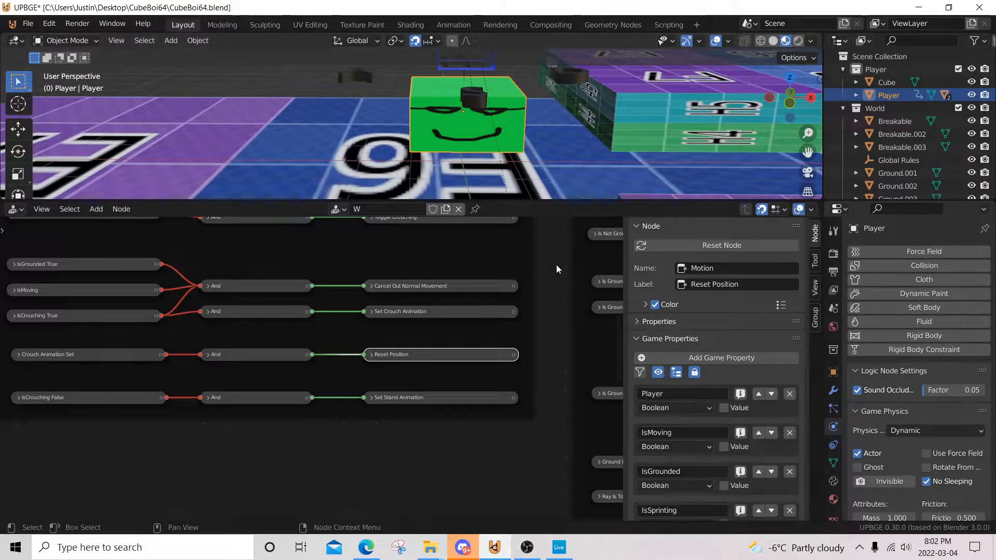
pyautogui.scroll(8, 311, 332)
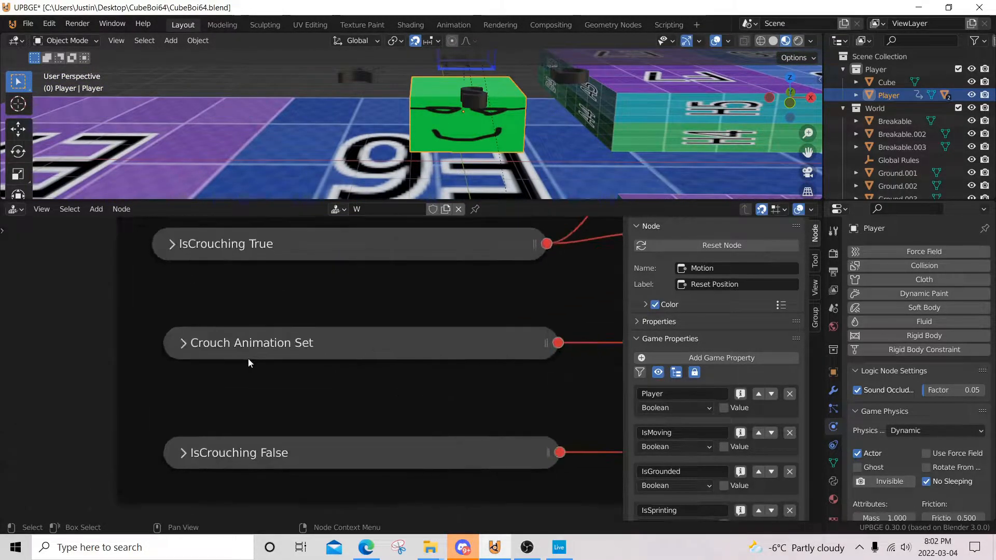
pyautogui.click(180, 341)
pyautogui.moveTo(222, 355); pyautogui.dragTo(240, 299, button='middle')
pyautogui.moveTo(343, 296); pyautogui.dragTo(330, 307, button='middle')
pyautogui.scroll(-5, 330, 308)
pyautogui.moveTo(417, 289); pyautogui.dragTo(60, 388, button='middle')
pyautogui.moveTo(389, 367); pyautogui.dragTo(493, 329, button='middle')
pyautogui.click(400, 317)
pyautogui.click(102, 345)
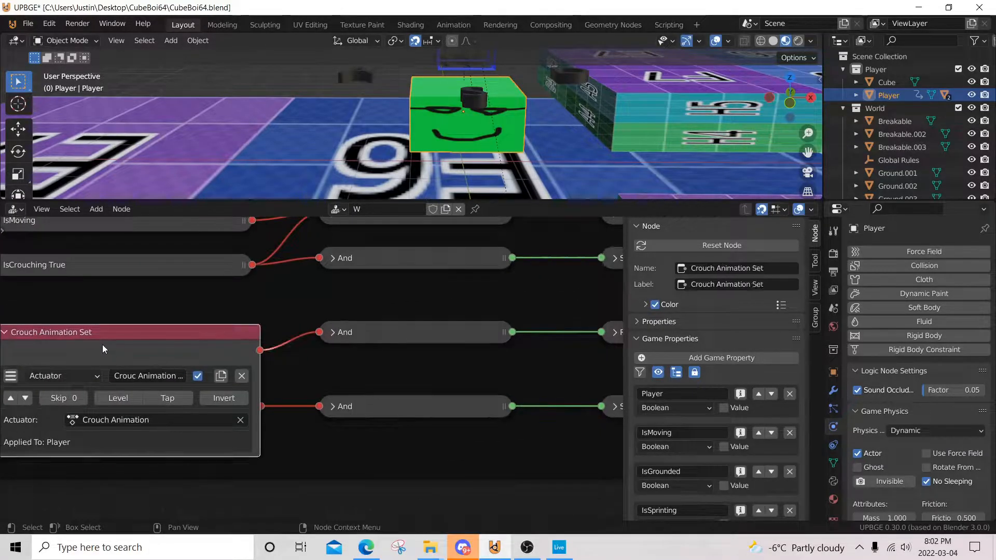
# Step: Expand the Reset Position node driven by Crouch Animation Set and examine its motion settings
pyautogui.moveTo(342, 348); pyautogui.dragTo(106, 350, button='middle')
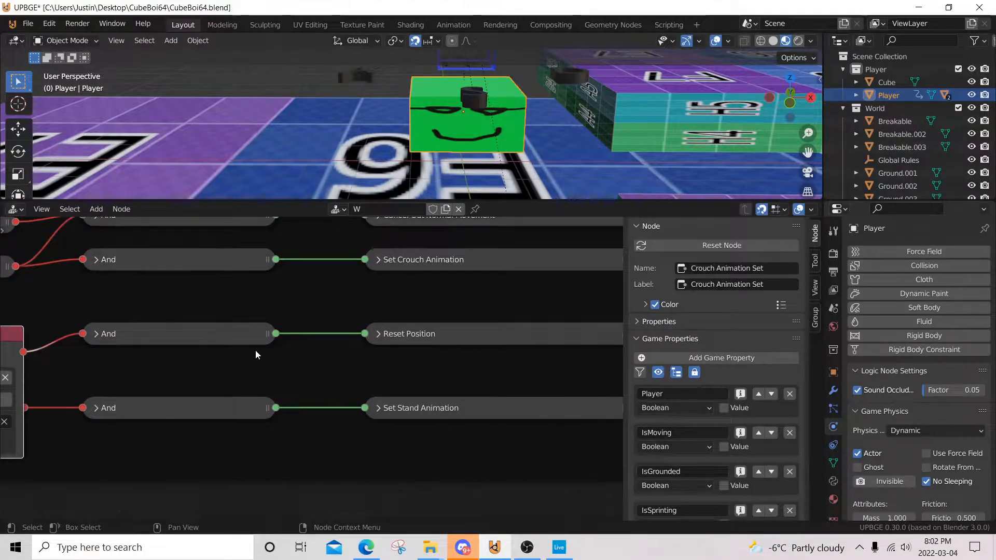
pyautogui.click(378, 334)
pyautogui.moveTo(379, 334); pyautogui.dragTo(189, 311, button='middle')
# Step: Examine the IsCrouching False condition and the Set Stand Animation node it drives
pyautogui.scroll(3, 337, 435)
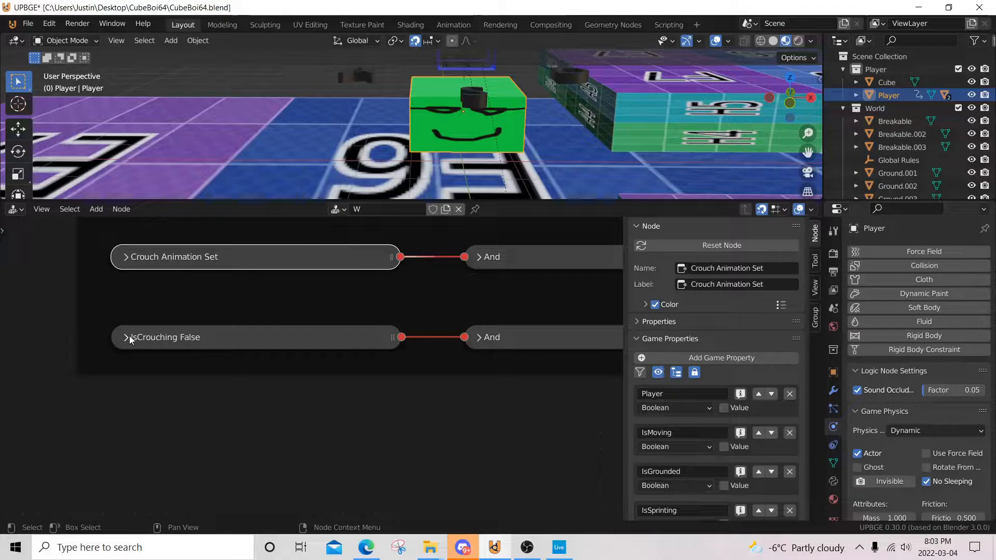
pyautogui.click(126, 337)
pyautogui.click(126, 337)
pyautogui.scroll(-1, 430, 336)
pyautogui.moveTo(457, 338); pyautogui.dragTo(316, 344, button='middle')
pyautogui.scroll(3, 338, 345)
pyautogui.click(319, 343)
pyautogui.click(319, 343)
# Step: Review the Player's list of game properties, down to the jump combo entries
pyautogui.scroll(-2, 757, 442)
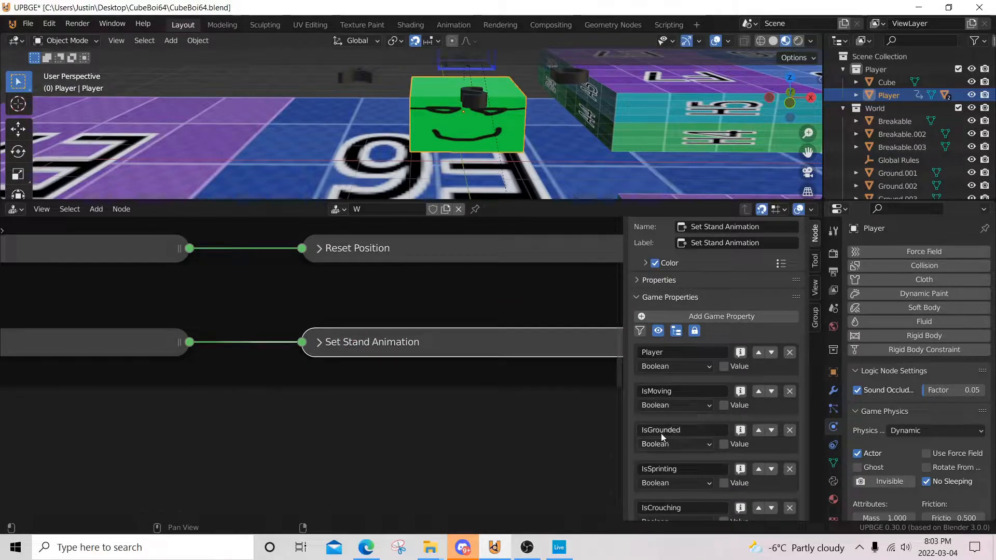
pyautogui.scroll(-3, 661, 434)
pyautogui.scroll(-2, 657, 360)
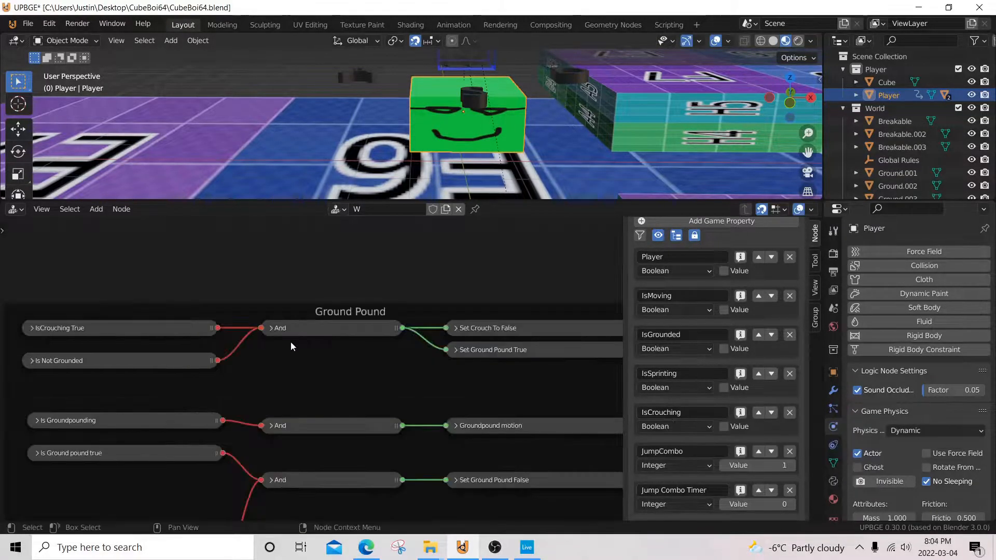
# Step: Examine how IsCrouching True and Is Not Grounded in the Ground Pound frame drive the crouch and ground pound setters
pyautogui.moveTo(256, 336); pyautogui.dragTo(342, 328, button='middle')
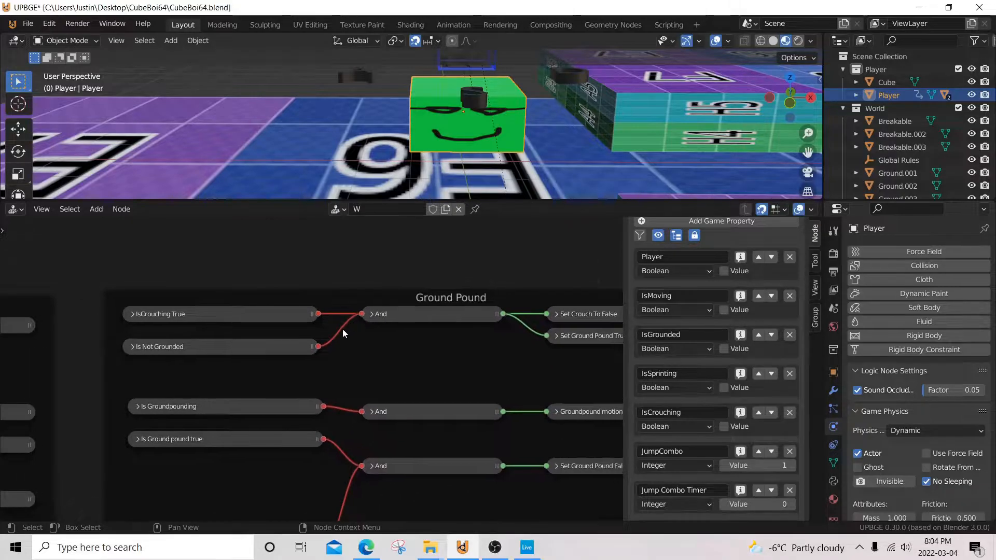
pyautogui.scroll(2, 342, 328)
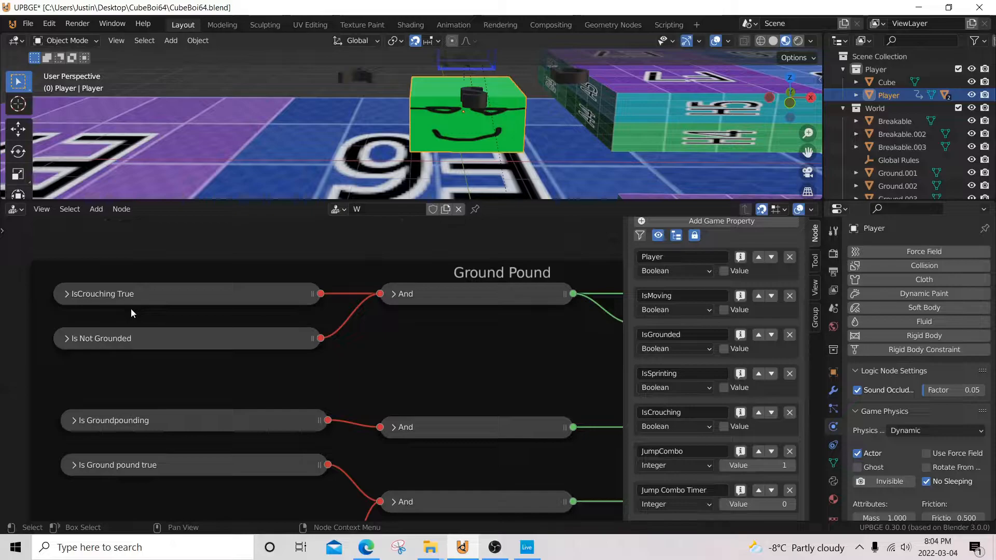
pyautogui.scroll(-6, 434, 301)
pyautogui.moveTo(450, 296); pyautogui.dragTo(256, 293, button='middle')
pyautogui.scroll(4, 403, 312)
pyautogui.moveTo(402, 312); pyautogui.dragTo(354, 332, button='middle')
# Step: Examine the Is Groundpounding node's property check, then collapse the node
pyautogui.scroll(2, 303, 316)
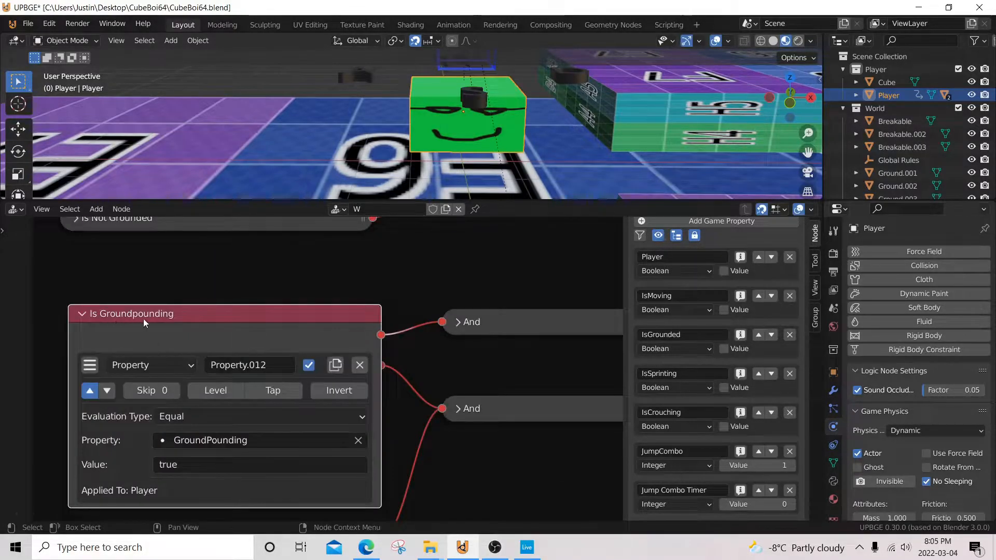
pyautogui.click(83, 314)
pyautogui.scroll(-4, 332, 358)
# Step: Examine the Groundpound motion node's servo control settings, including its linear velocity and Z limits, then collapse it
pyautogui.moveTo(460, 369); pyautogui.dragTo(153, 392, button='middle')
pyautogui.scroll(4, 322, 364)
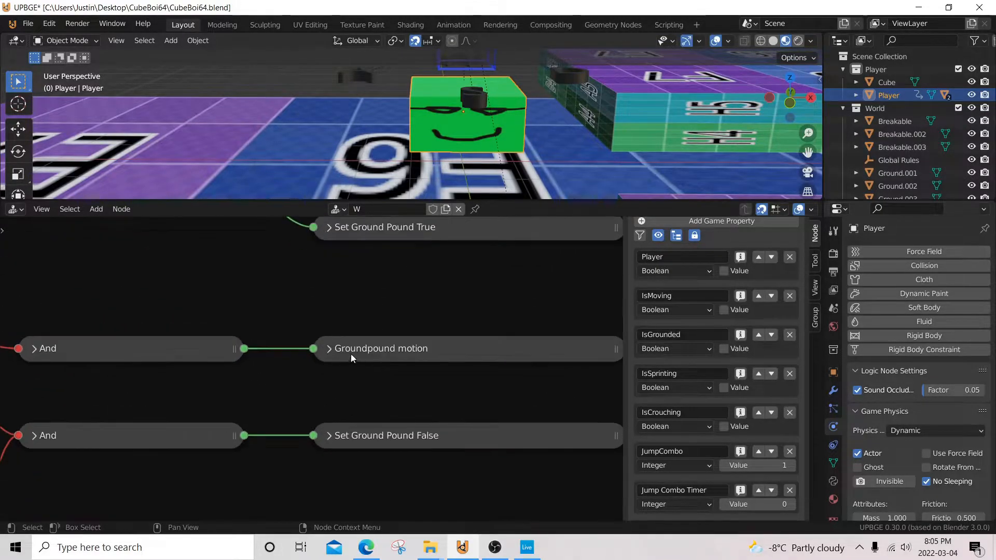
pyautogui.click(330, 349)
pyautogui.moveTo(354, 366); pyautogui.dragTo(304, 282, button='middle')
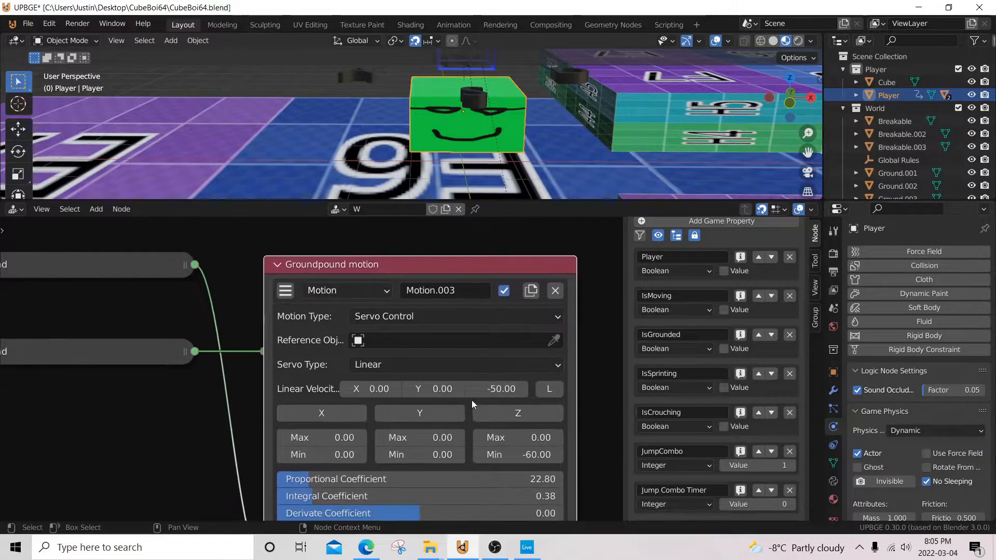
pyautogui.moveTo(502, 466); pyautogui.dragTo(490, 417, button='middle')
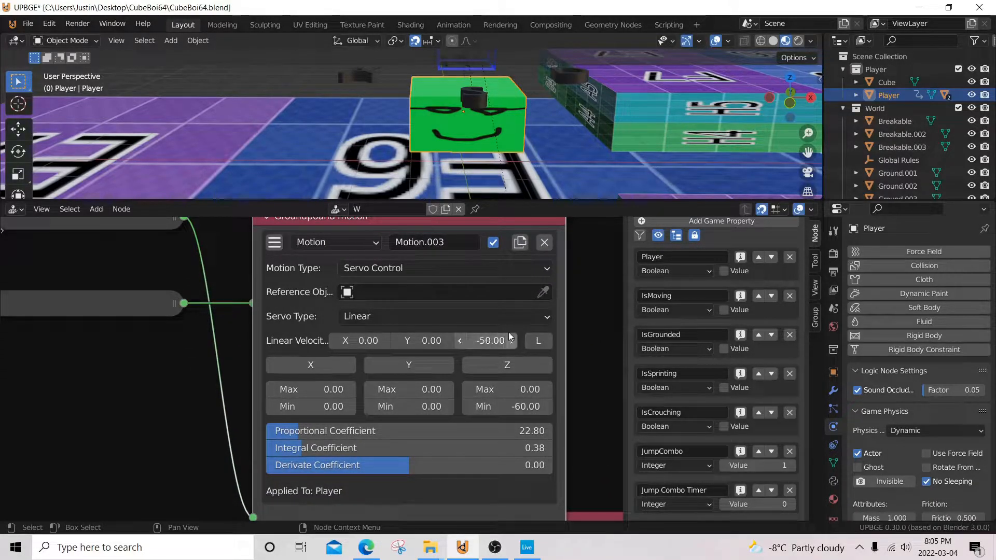
pyautogui.click(266, 218)
# Step: Play-test the game by moving and jumping the cube around the level's platforms, then end the game session
pyautogui.press('p')
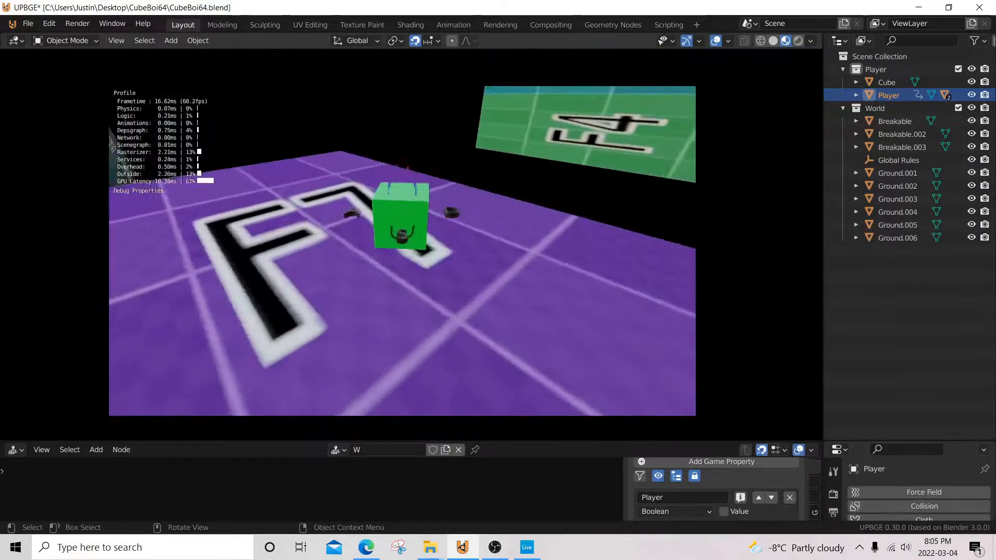
pyautogui.press('w')
pyautogui.press('d')
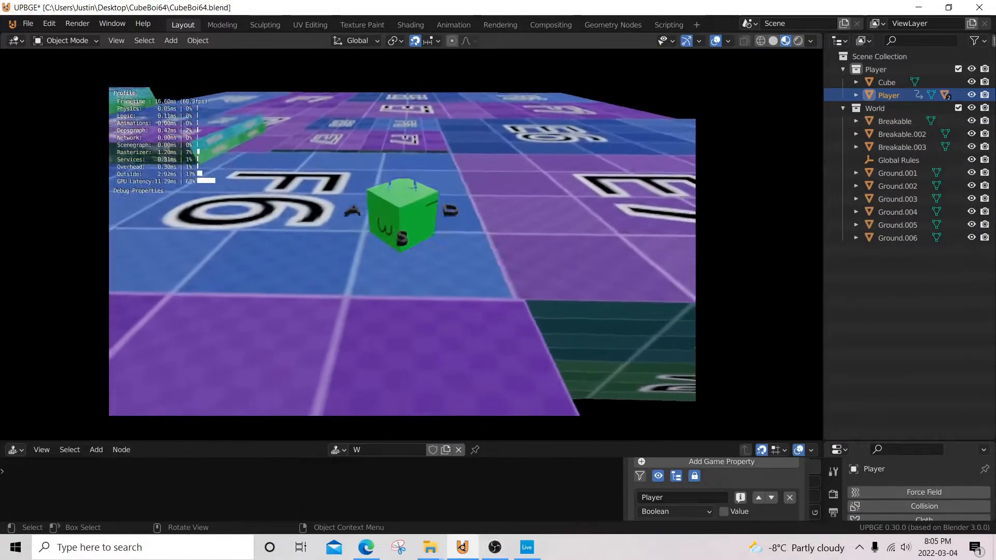
pyautogui.press('w')
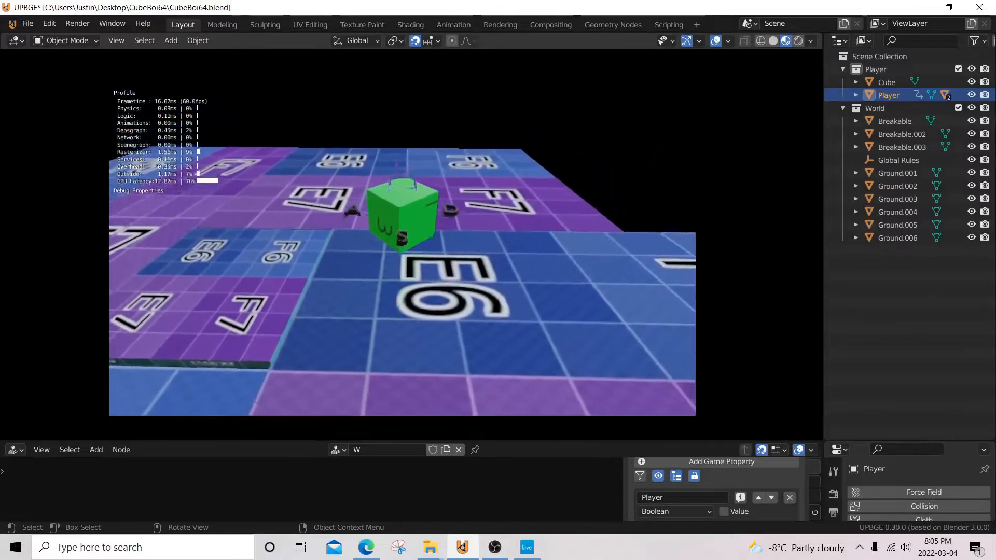
pyautogui.press('s')
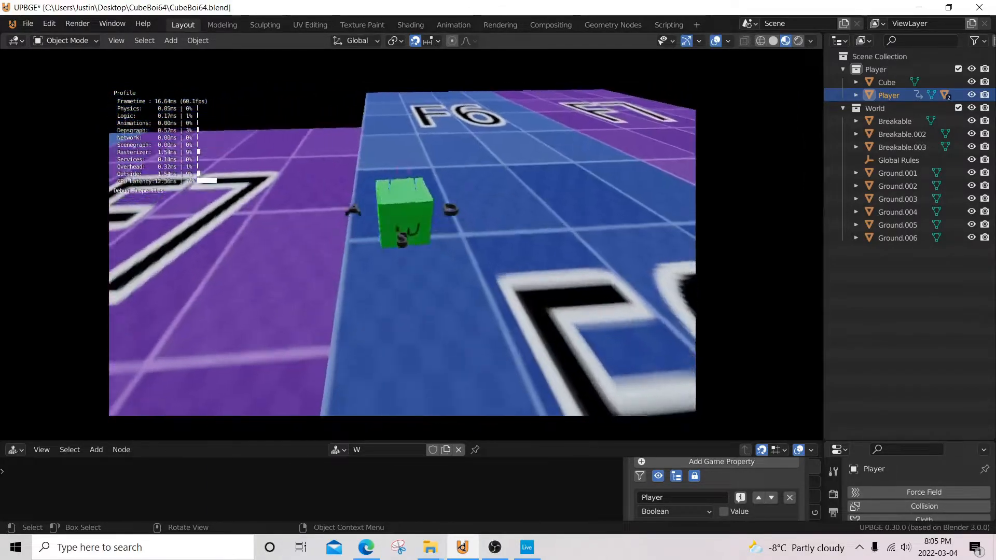
pyautogui.press('s')
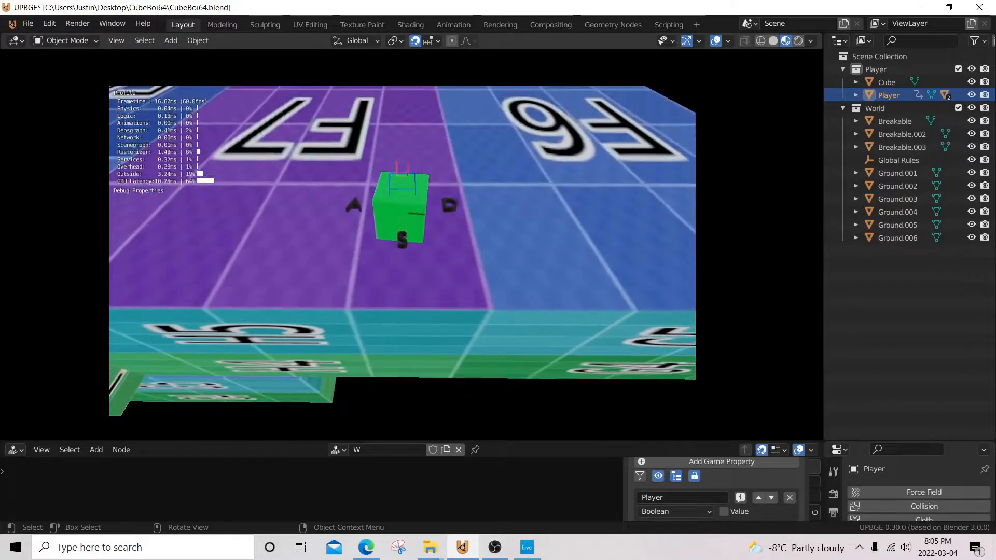
pyautogui.press('d')
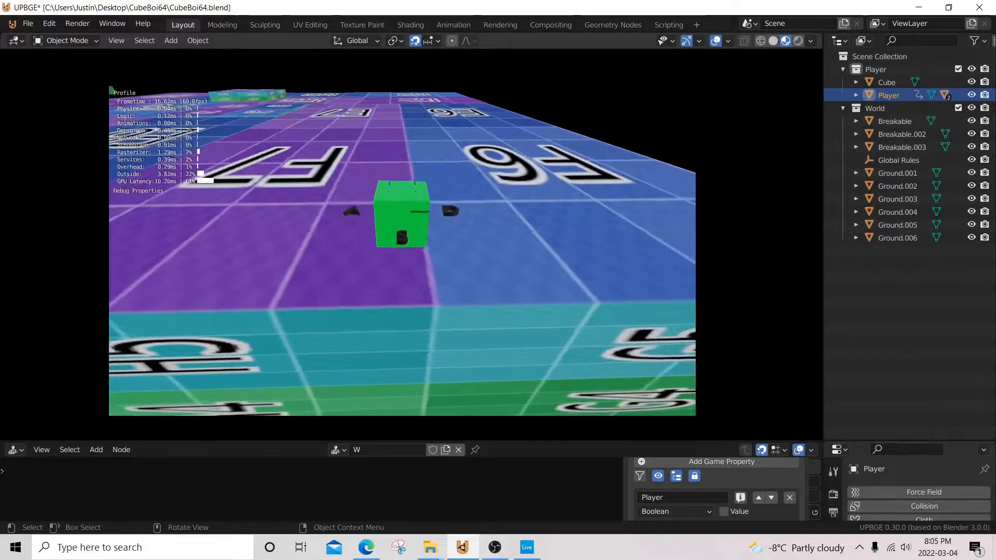
pyautogui.press('s')
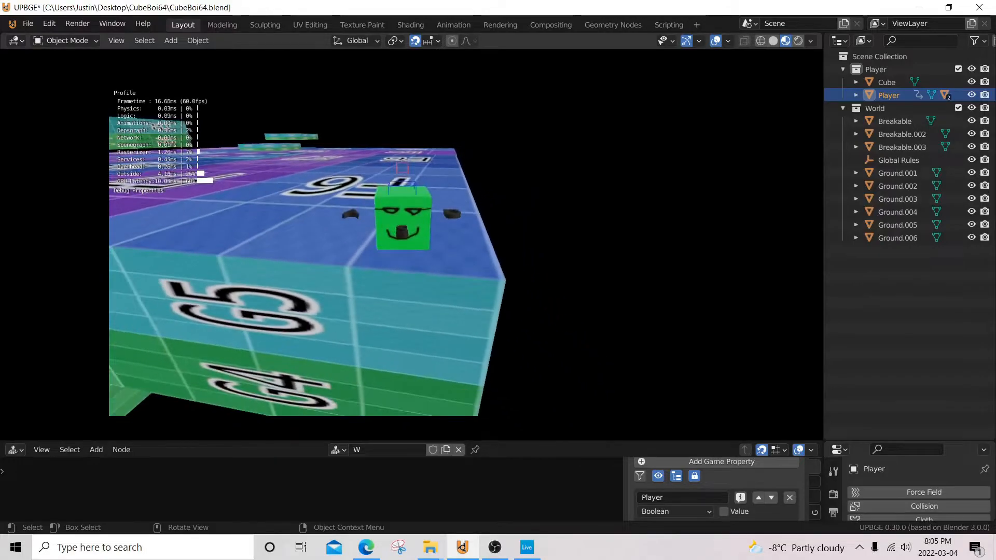
pyautogui.press('w')
pyautogui.press('w')
pyautogui.press('space')
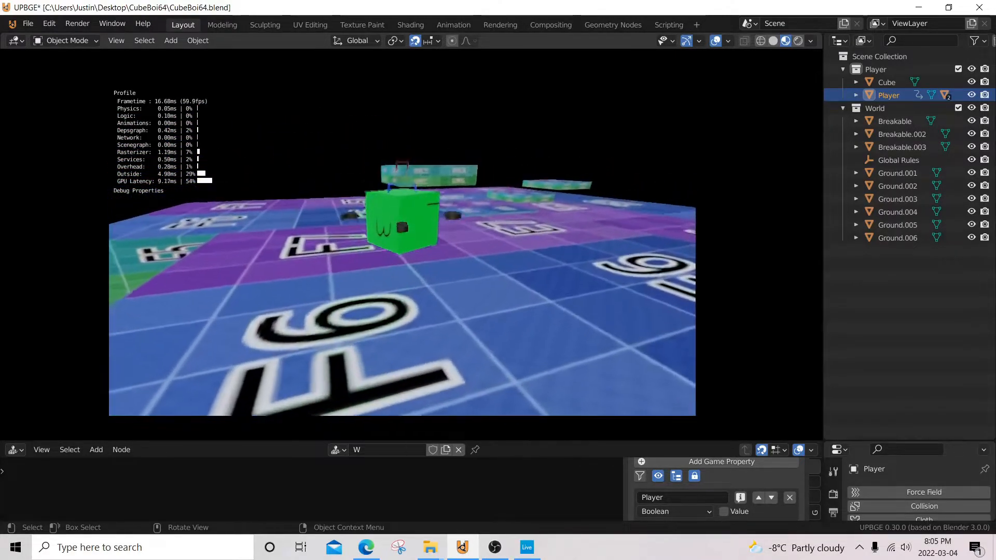
pyautogui.press('space')
pyautogui.press('w')
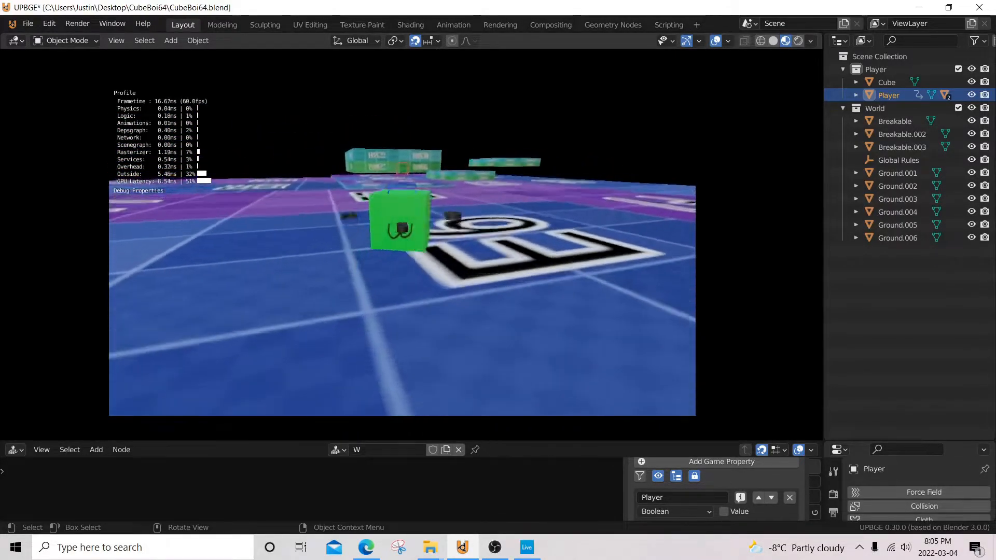
pyautogui.press('w')
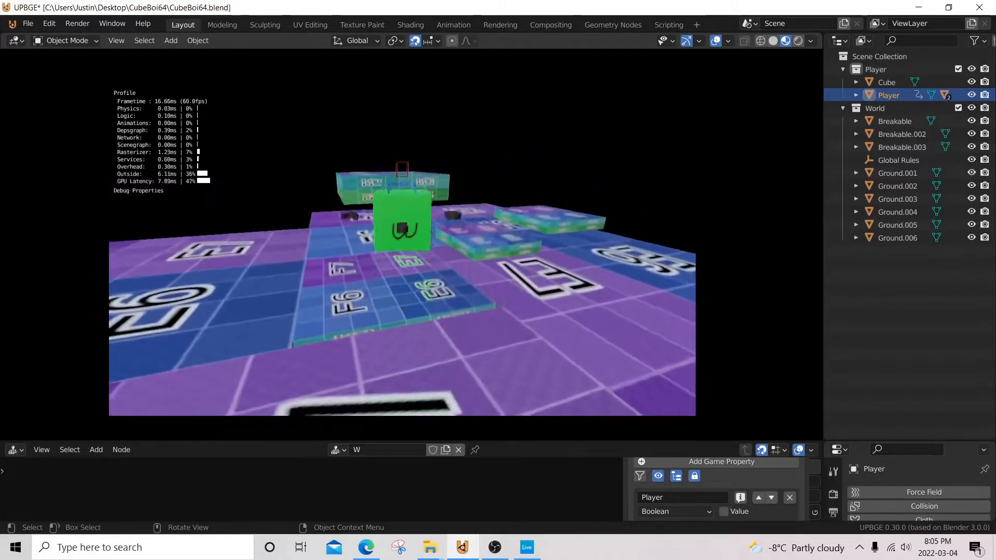
pyautogui.press('Escape')
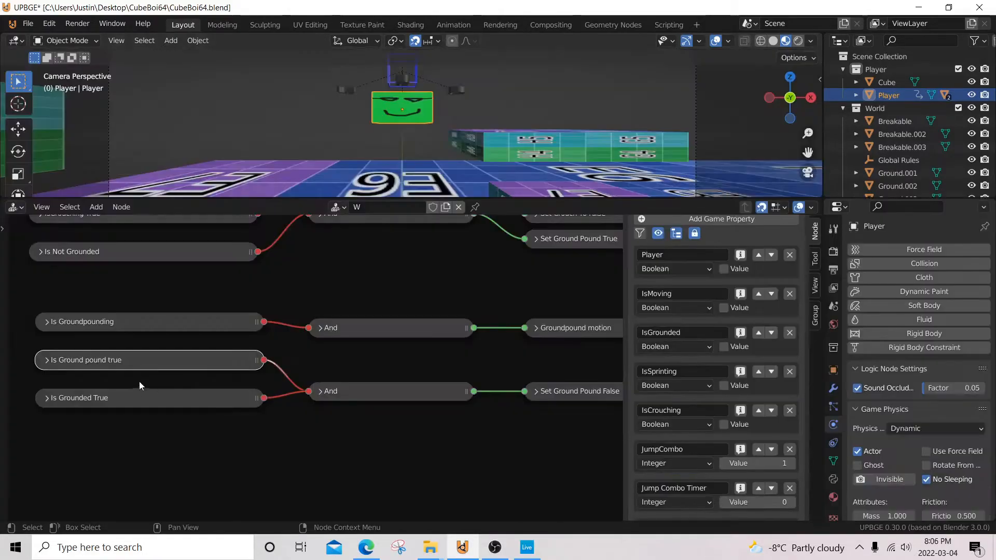
# Step: Move the Is Ground pound true and Is Grounded True nodes slightly lower in the Ground Pound frame
pyautogui.keyDown('shift'); pyautogui.click(120, 403); pyautogui.keyUp('shift')
pyautogui.moveTo(120, 403); pyautogui.dragTo(120, 428)
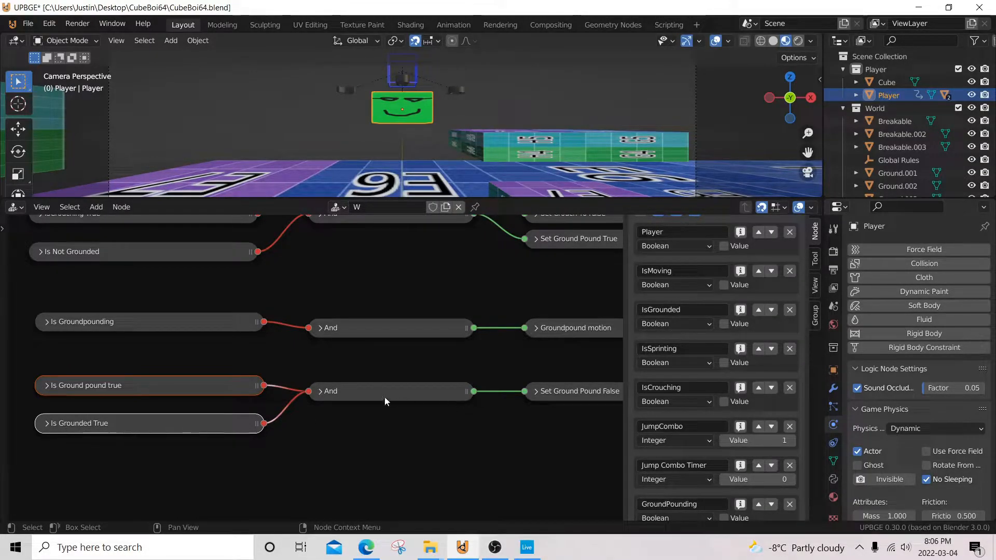
# Step: Examine the remaining ground pound logic, from the Set Ground Pound False node down to the breakable Edit Object and Controller nodes
pyautogui.moveTo(393, 391); pyautogui.dragTo(169, 385, button='middle')
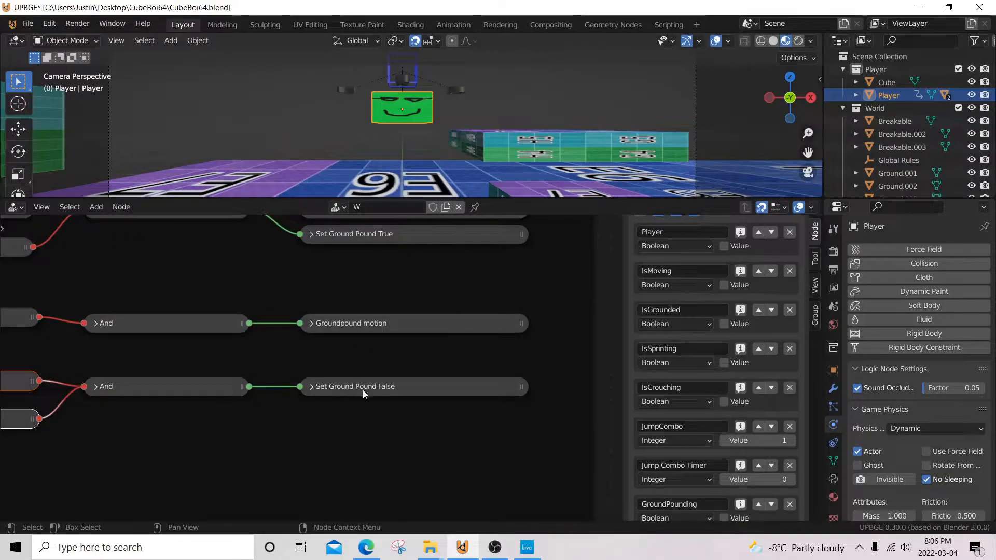
pyautogui.scroll(-7, 337, 434)
pyautogui.moveTo(298, 426); pyautogui.dragTo(416, 309, button='middle')
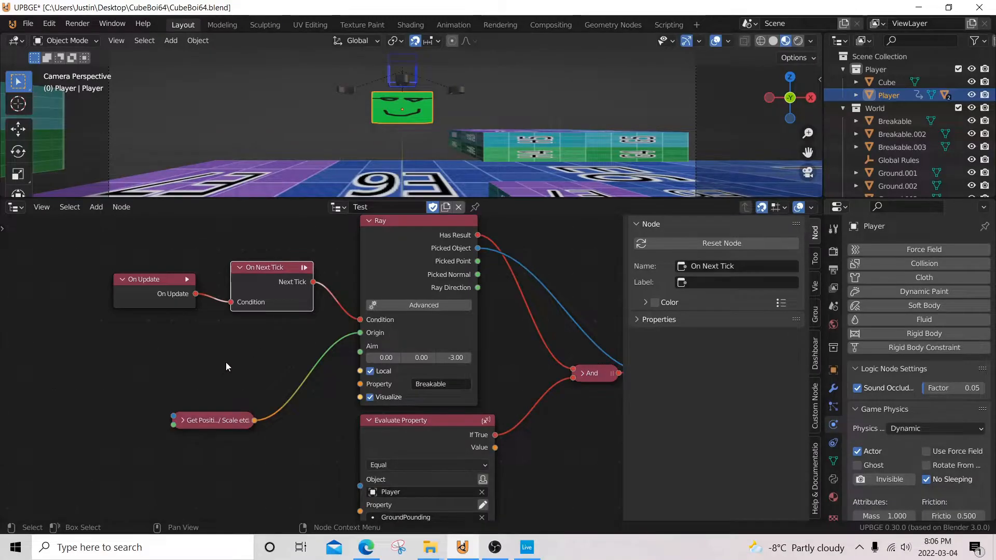
pyautogui.moveTo(226, 362); pyautogui.dragTo(176, 363, button='middle')
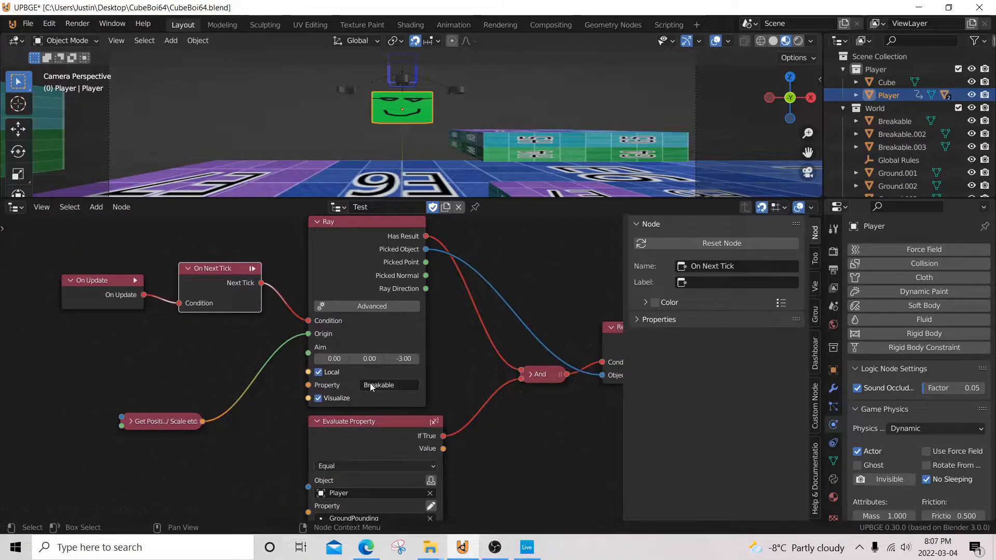
# Step: Switch the node area from the Test logic nodes back to the Logic Brick Node View and load the W node tree
pyautogui.click(16, 211)
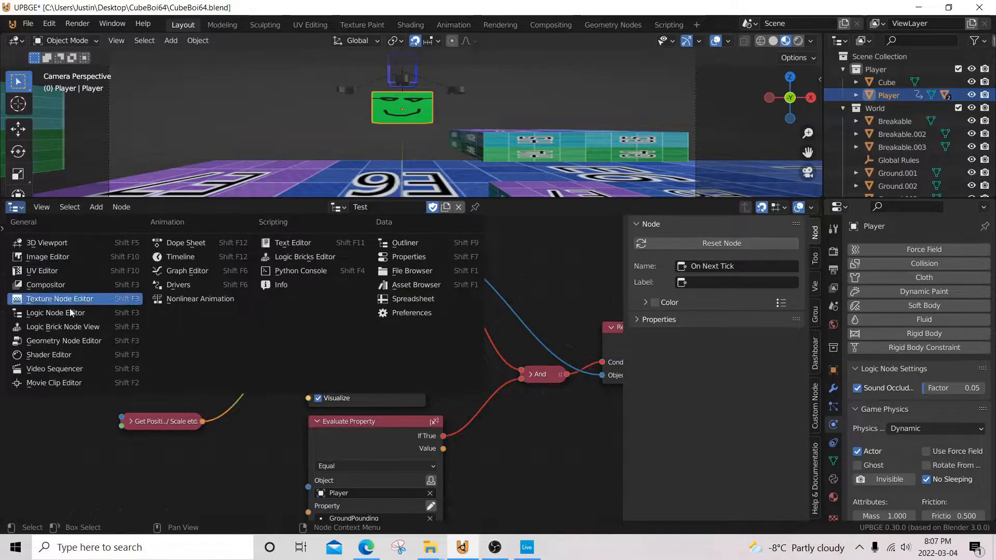
pyautogui.click(71, 325)
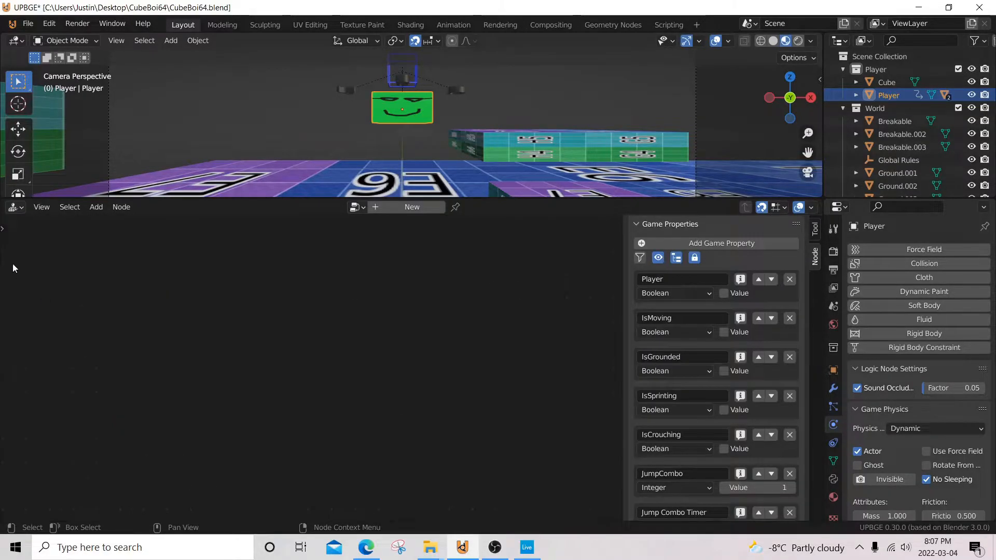
pyautogui.click(15, 207)
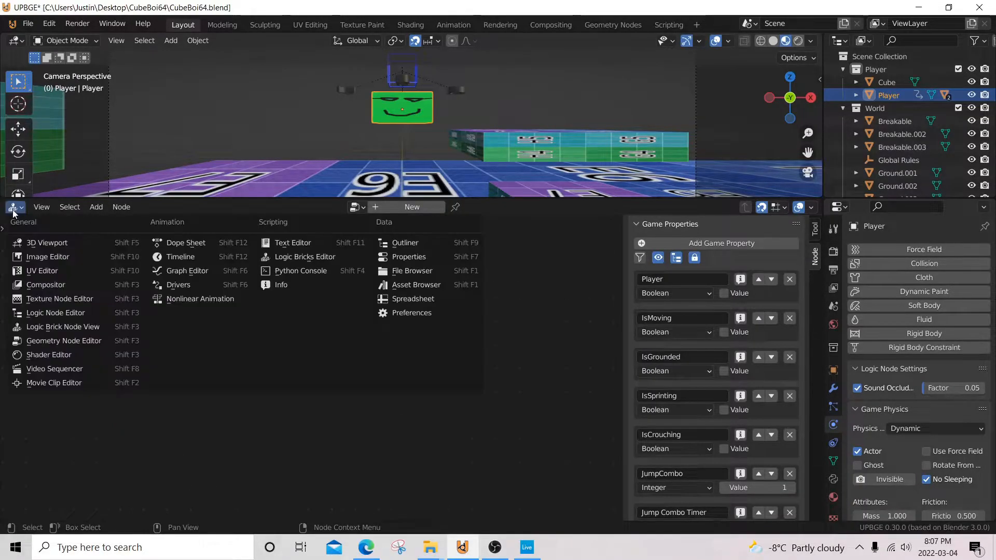
pyautogui.click(64, 328)
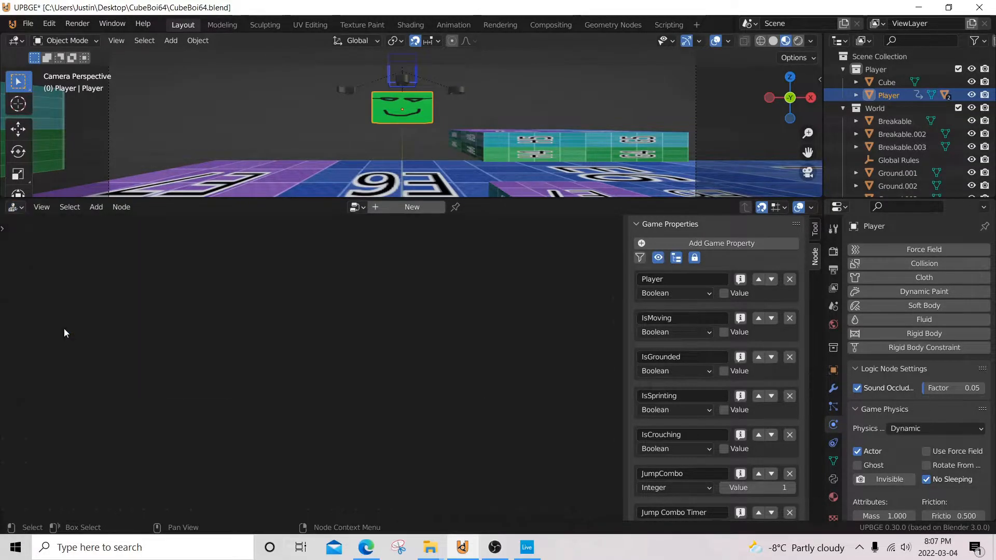
pyautogui.click(358, 208)
pyautogui.click(374, 228)
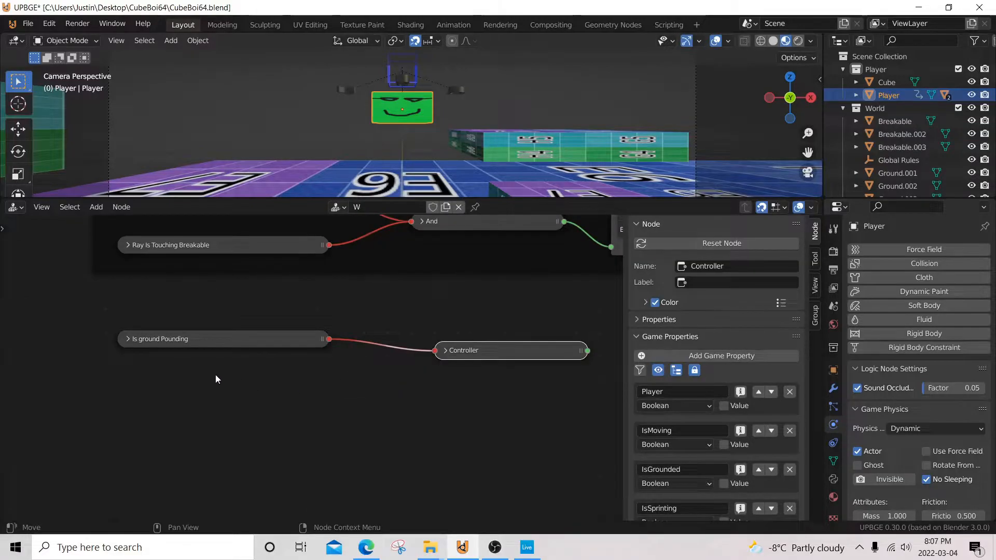
# Step: Expand the Controller node fed by Is ground Pounding and examine its Test_NL_PY Python module settings
pyautogui.moveTo(453, 353); pyautogui.dragTo(354, 351, button='middle')
pyautogui.click(347, 349)
pyautogui.scroll(4, 303, 353)
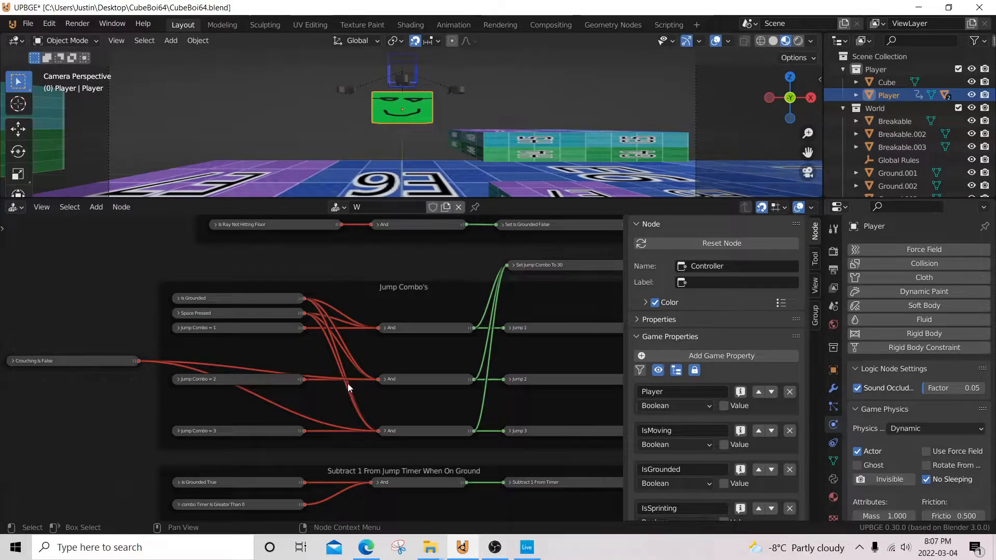
pyautogui.scroll(3, 347, 383)
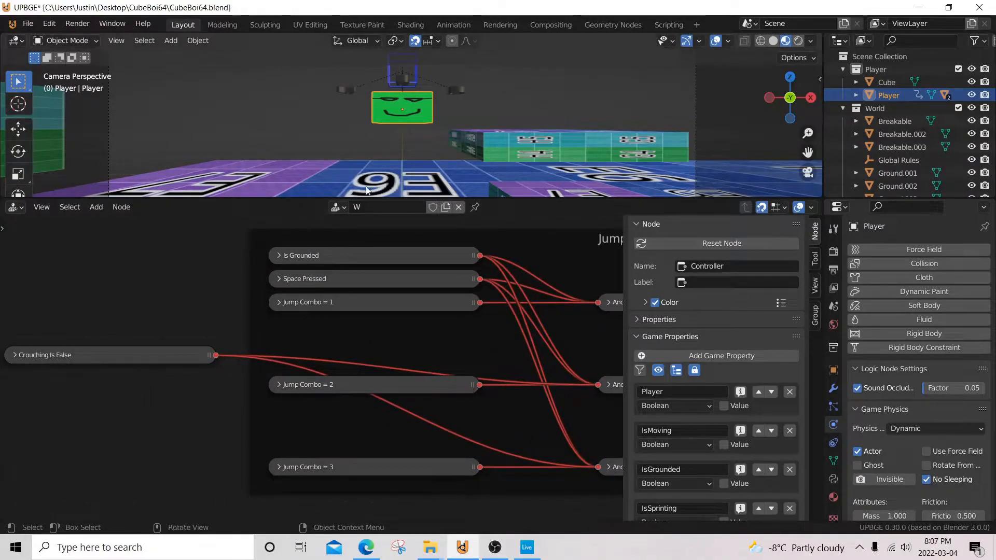
# Step: Examine the Crouching Is False node's property check, collapse it, and trace its links into the Jump Combo's frame
pyautogui.scroll(1, 330, 449)
pyautogui.moveTo(246, 389); pyautogui.dragTo(347, 367, button='middle')
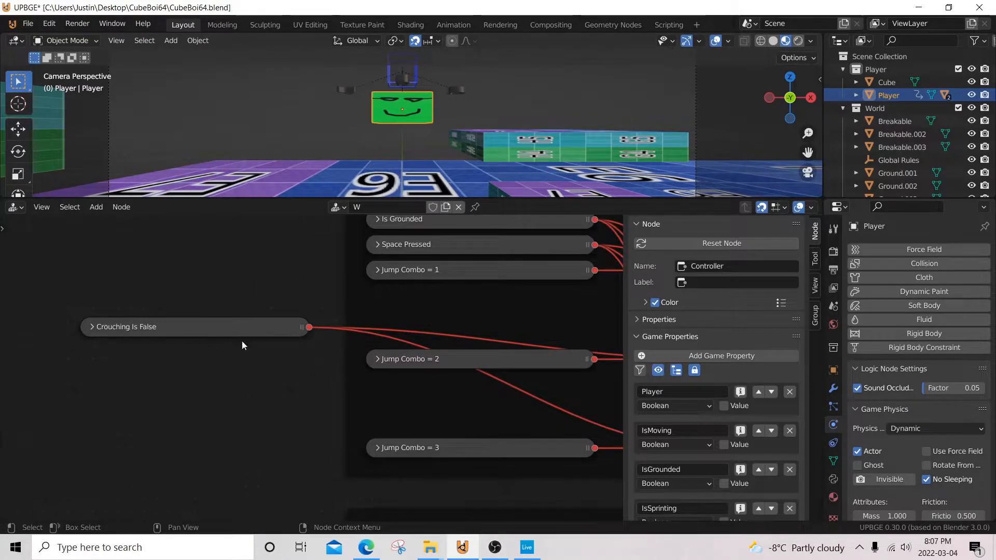
pyautogui.click(346, 192)
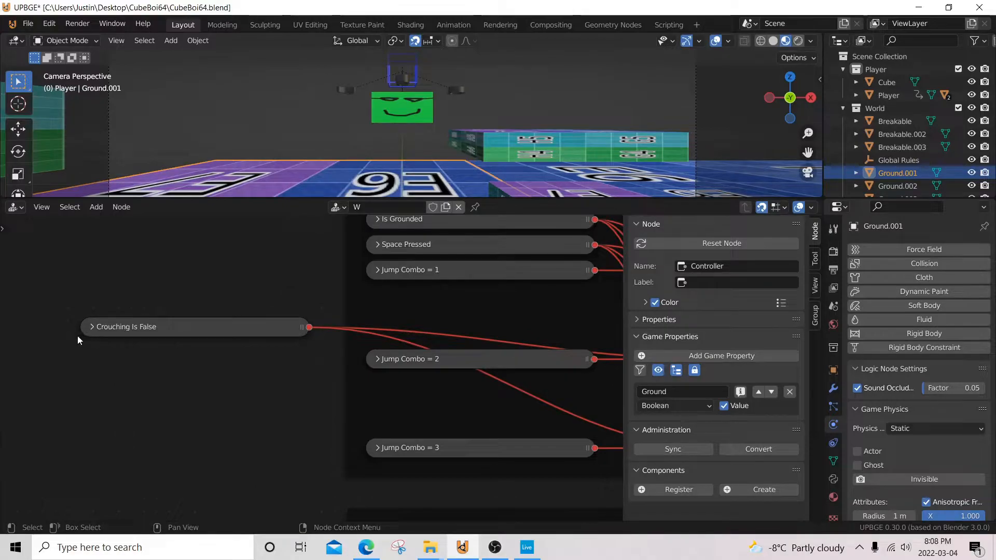
pyautogui.click(93, 326)
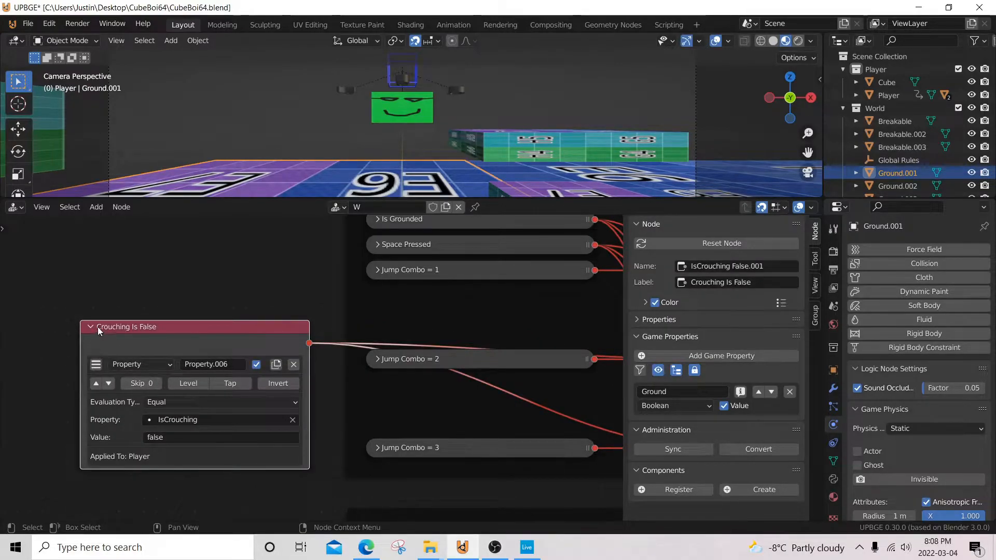
pyautogui.click(96, 327)
pyautogui.scroll(-2, 353, 326)
pyautogui.moveTo(355, 326); pyautogui.dragTo(133, 338, button='middle')
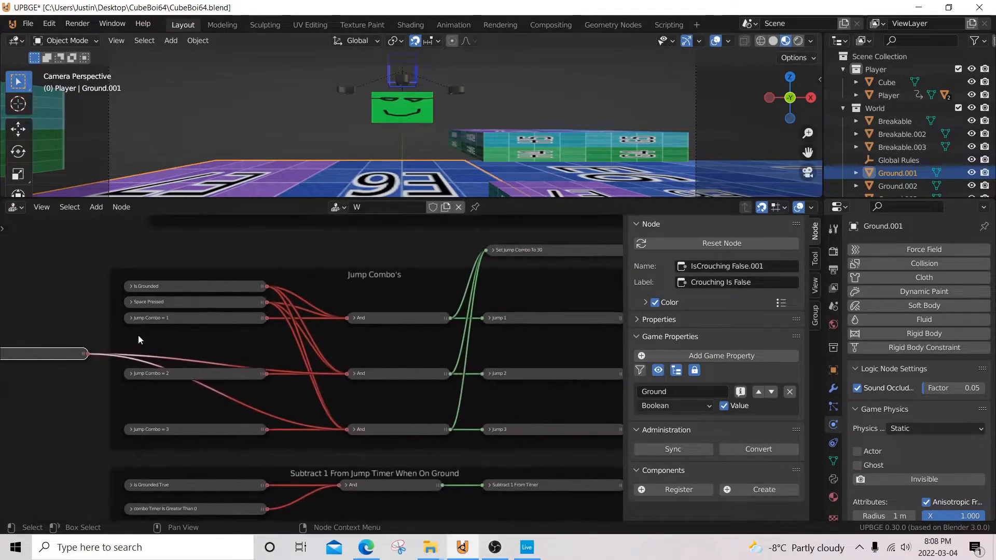
pyautogui.scroll(2, 217, 306)
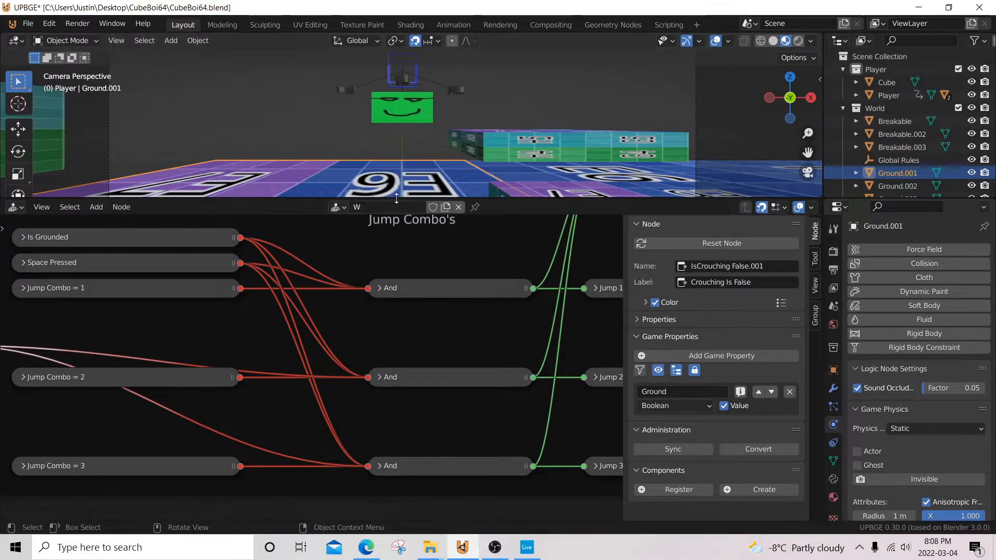
# Step: Enlarge the 3D viewport and play-test the game by sprinting and jumping the cube across the level's platforms, then end the game session
pyautogui.moveTo(397, 197); pyautogui.dragTo(396, 444)
pyautogui.press('p')
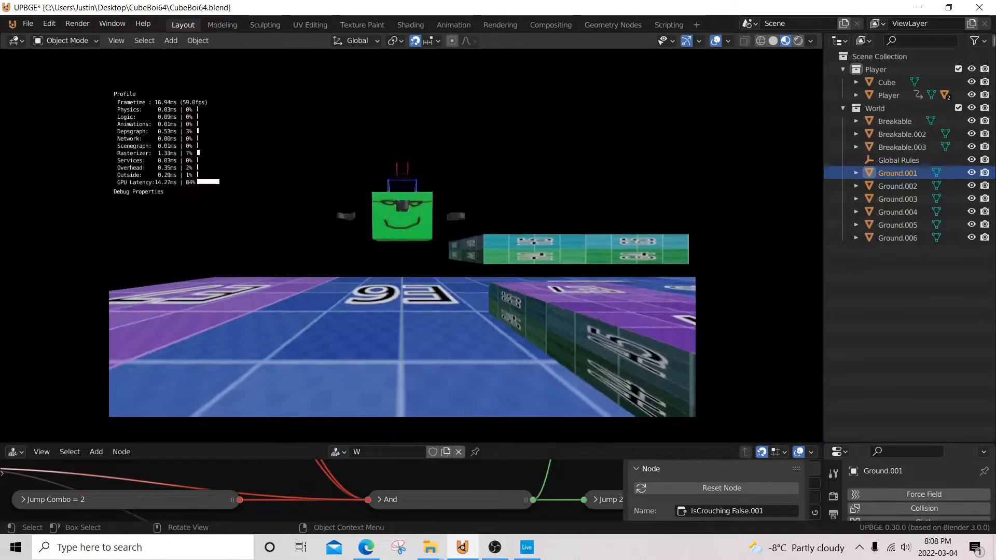
pyautogui.press('shift')
pyautogui.press('a')
pyautogui.press('space')
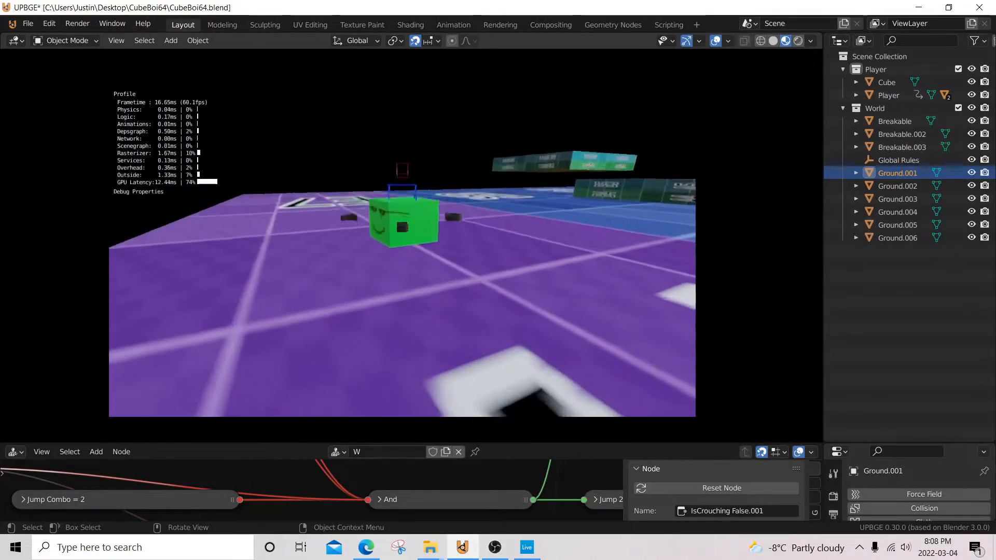
pyautogui.press('space')
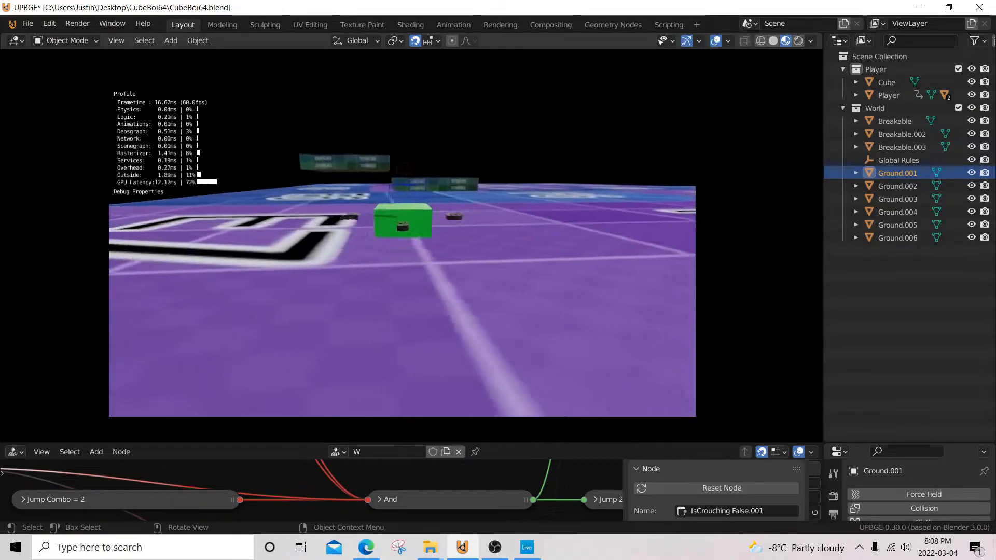
pyautogui.press('a')
pyautogui.press('space')
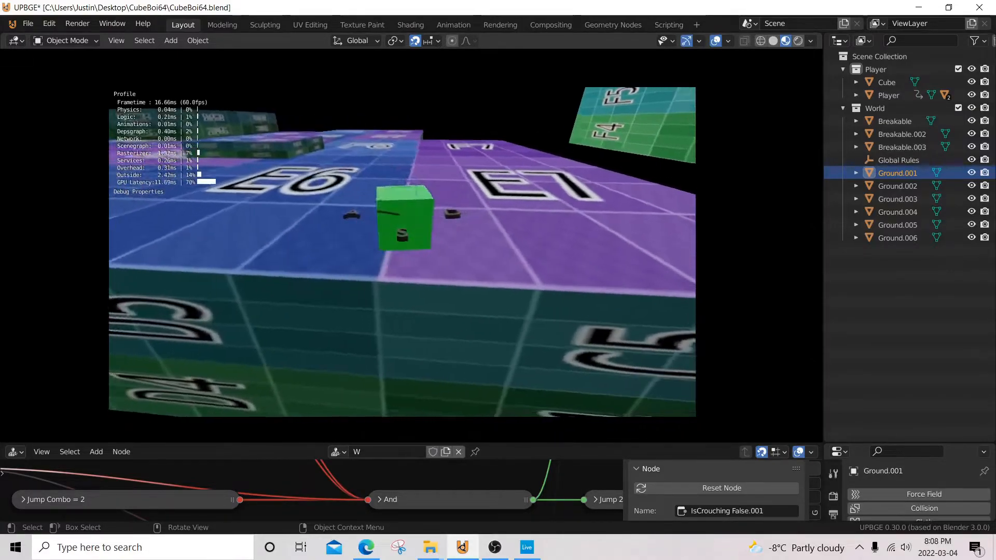
pyautogui.press('a')
pyautogui.press('space')
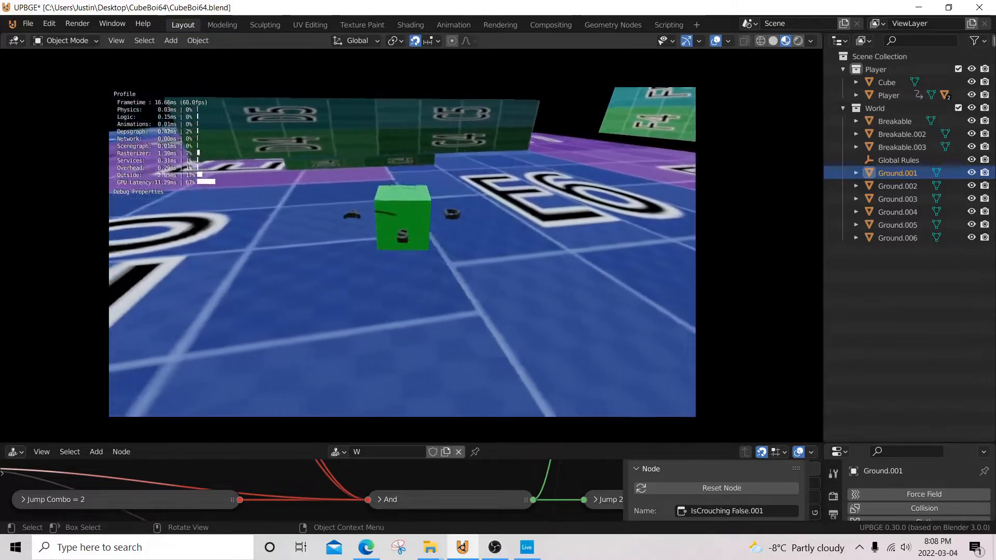
pyautogui.press('d')
pyautogui.press('space')
pyautogui.press('w')
pyautogui.press('space')
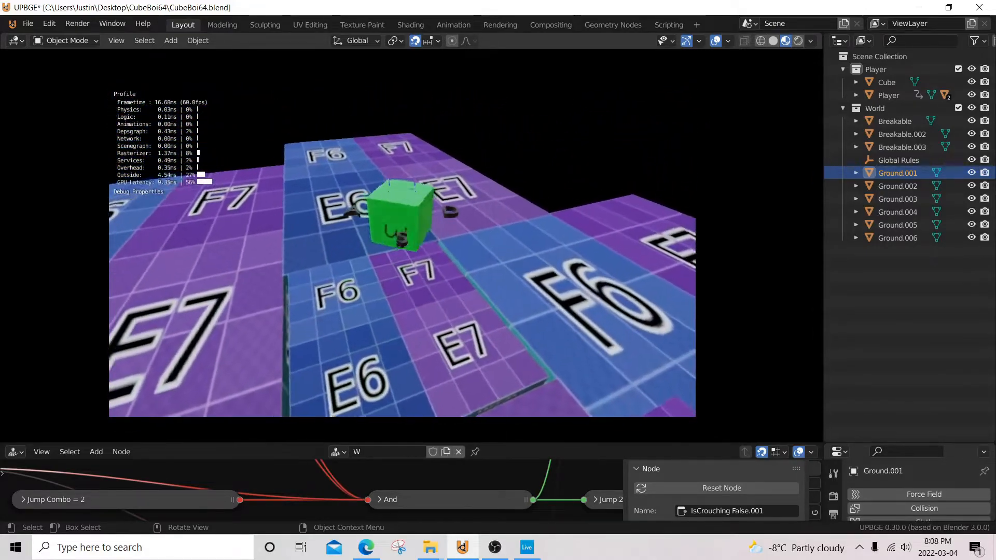
pyautogui.press('w')
pyautogui.press('space')
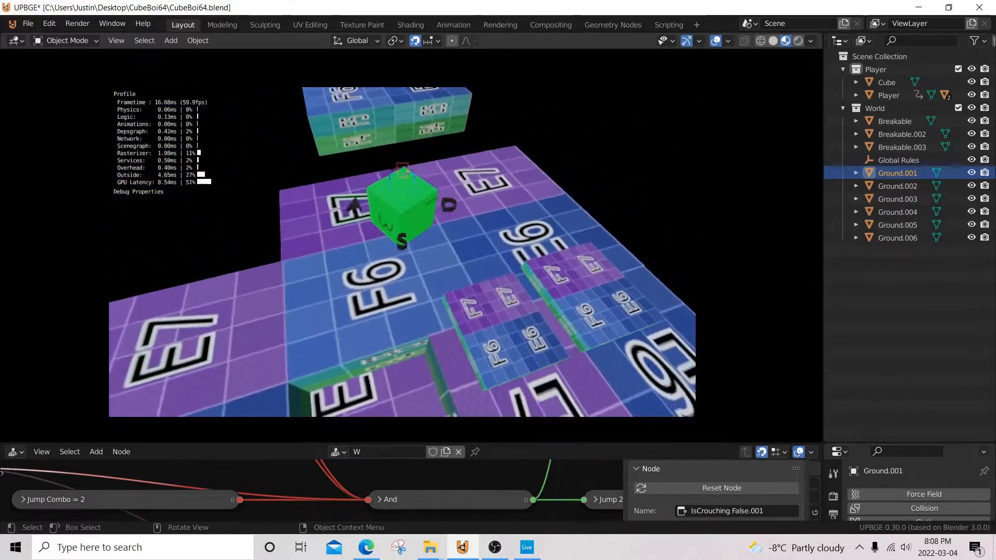
pyautogui.press('s')
pyautogui.press('space')
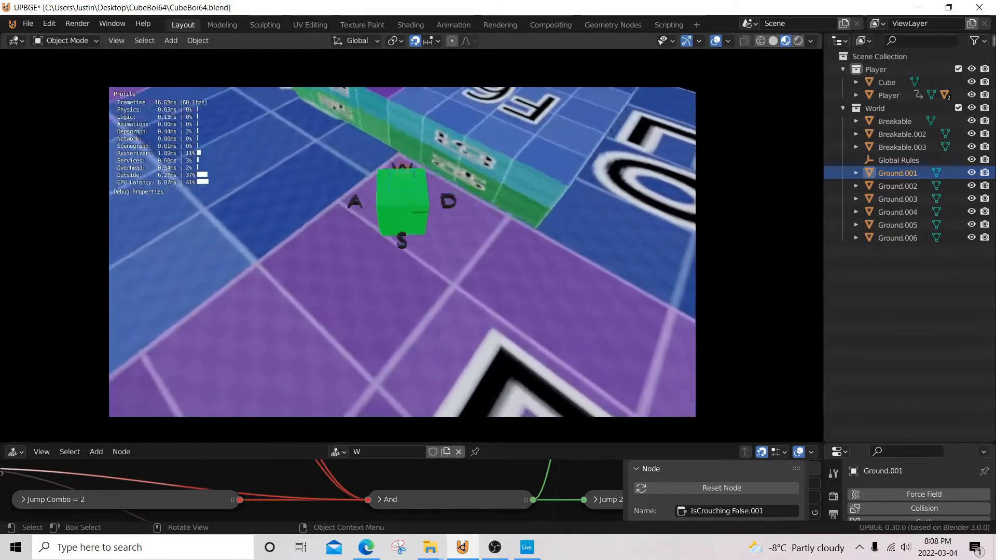
pyautogui.press('Escape')
# Step: Expand the Set -Y 10 node in the IsSprinting frame and examine its Simple Motion location values
pyautogui.moveTo(448, 305); pyautogui.dragTo(332, 321, button='middle')
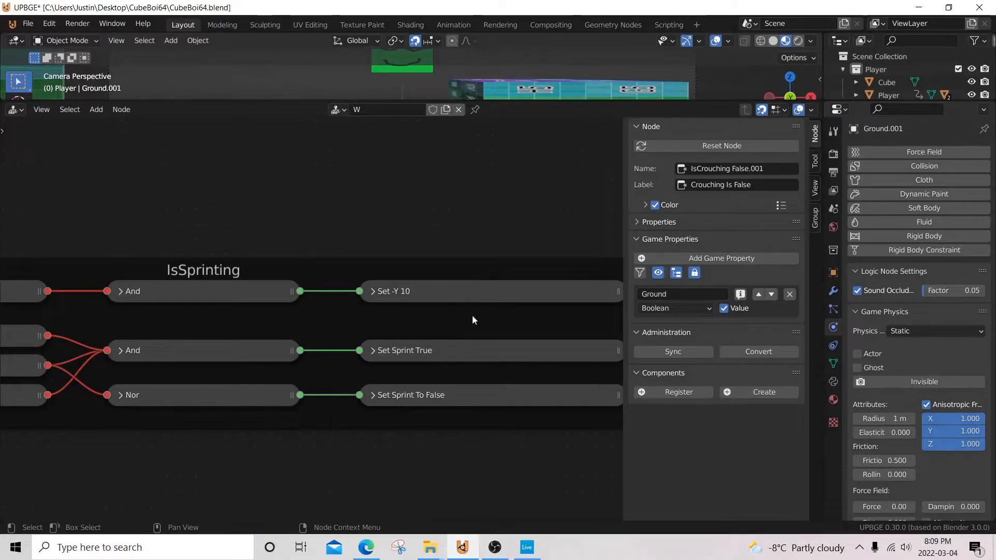
pyautogui.moveTo(315, 323); pyautogui.dragTo(332, 296, button='middle')
pyautogui.scroll(2, 280, 290)
pyautogui.click(278, 287)
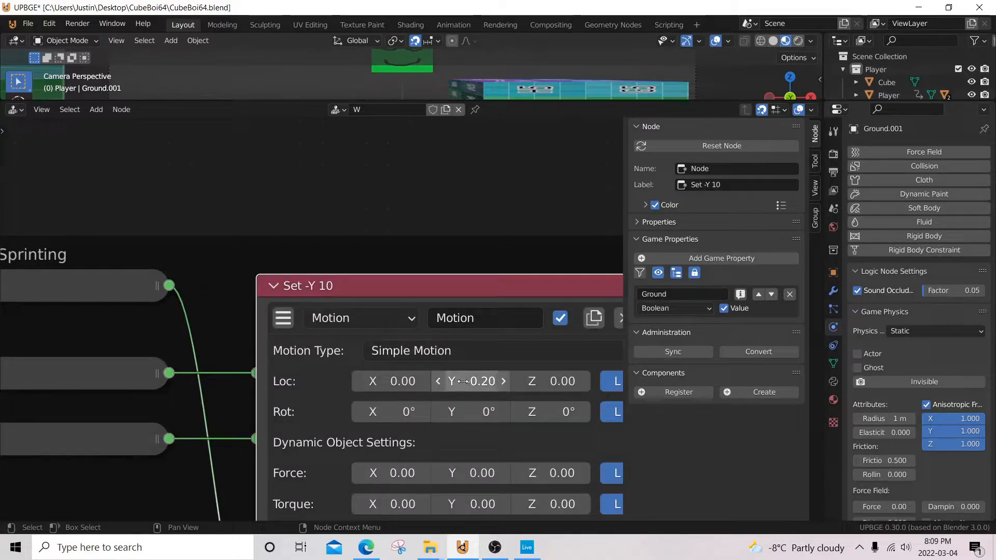
pyautogui.scroll(-4, 426, 356)
pyautogui.scroll(2, 363, 366)
# Step: Examine the Move Forward node's motion values in the Movement frame, then collapse the node
pyautogui.moveTo(73, 402); pyautogui.dragTo(325, 341, button='middle')
pyautogui.moveTo(98, 358); pyautogui.dragTo(455, 303, button='middle')
pyautogui.scroll(2, 248, 319)
pyautogui.click(241, 302)
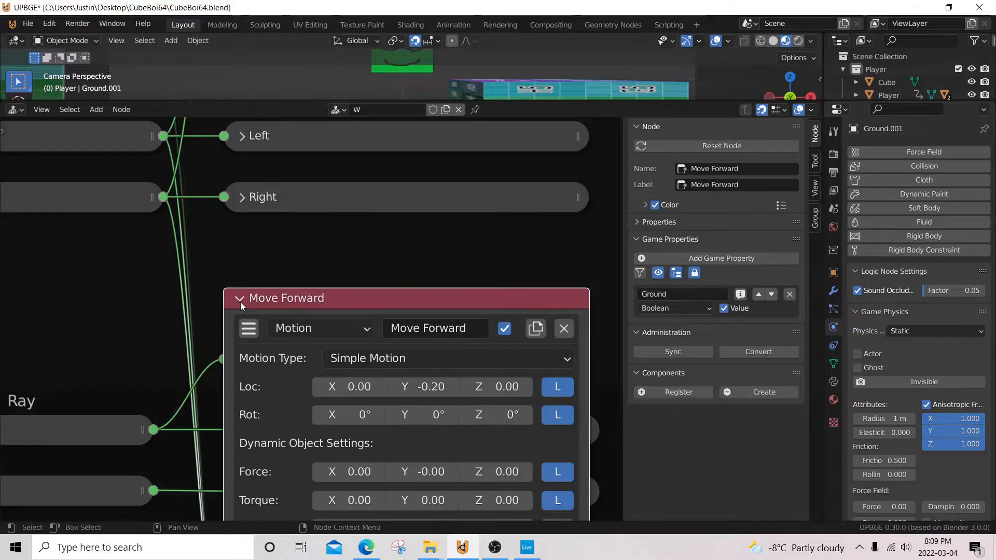
pyautogui.click(241, 299)
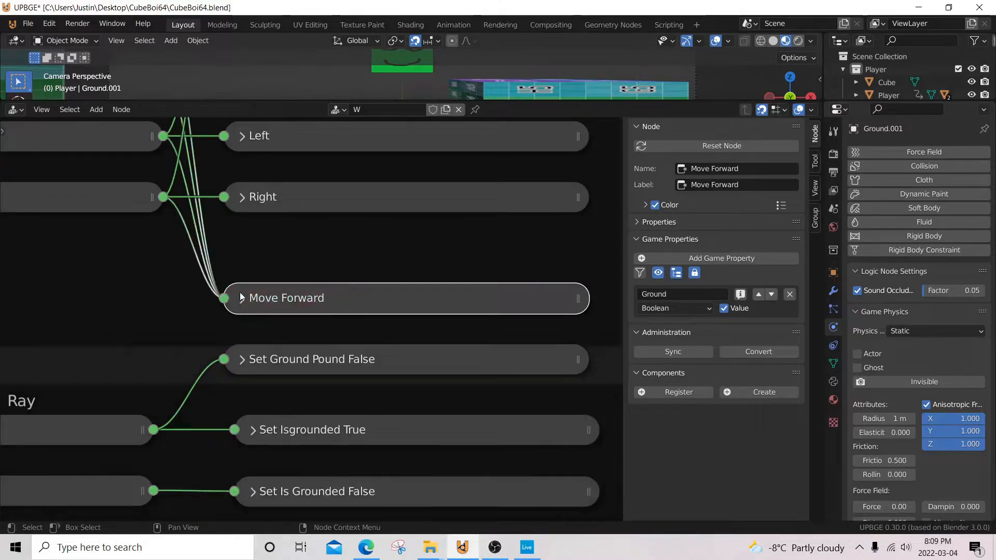
# Step: Compare the Set -Y 10 motion in the IsSprinting frame with the Move Forward node's values, leaving Move Forward collapsed
pyautogui.scroll(-5, 383, 289)
pyautogui.moveTo(496, 259); pyautogui.dragTo(212, 304, button='middle')
pyautogui.scroll(5, 407, 284)
pyautogui.moveTo(368, 308); pyautogui.dragTo(477, 304, button='middle')
pyautogui.scroll(-3, 315, 317)
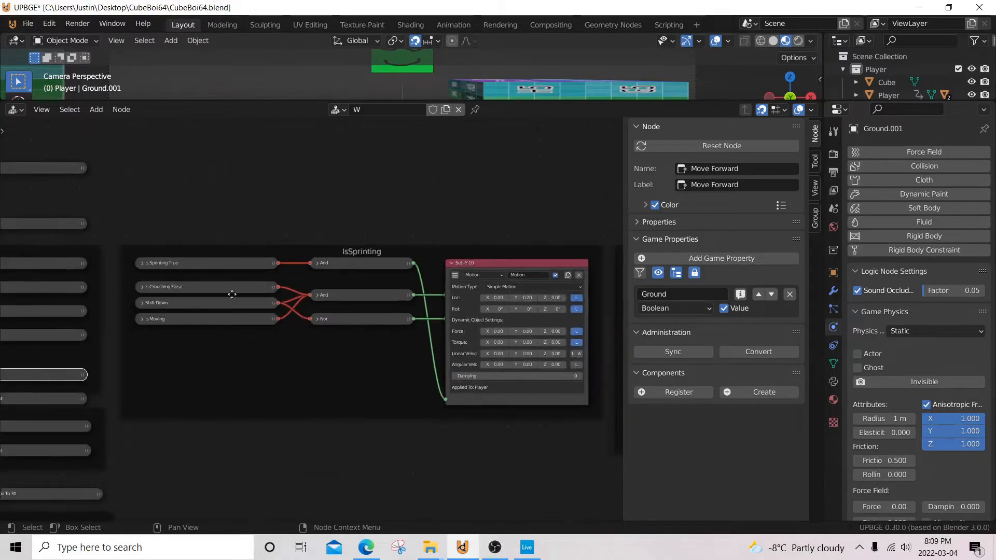
pyautogui.moveTo(186, 301); pyautogui.dragTo(384, 279, button='middle')
pyautogui.moveTo(201, 352); pyautogui.dragTo(360, 311, button='middle')
pyautogui.scroll(2, 322, 327)
pyautogui.click(280, 332)
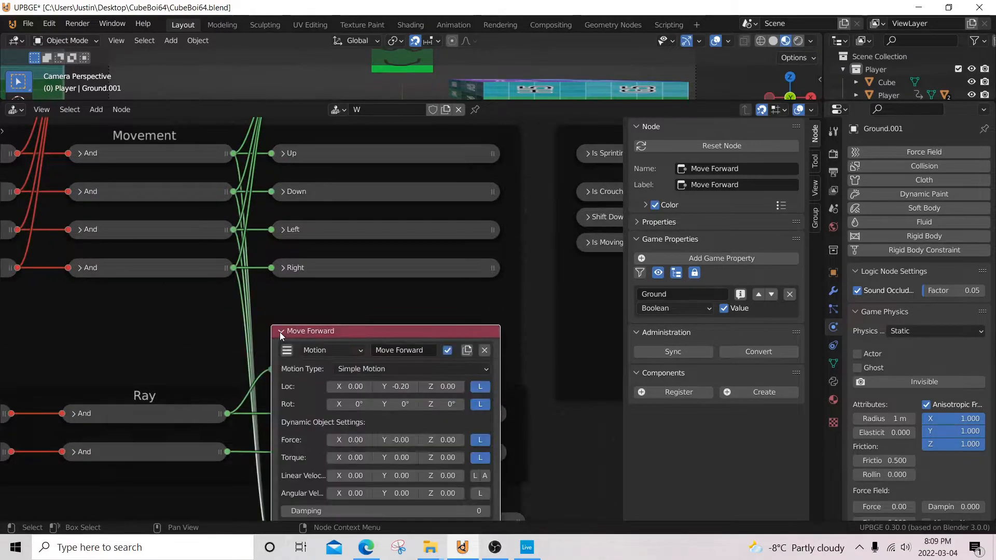
pyautogui.click(281, 331)
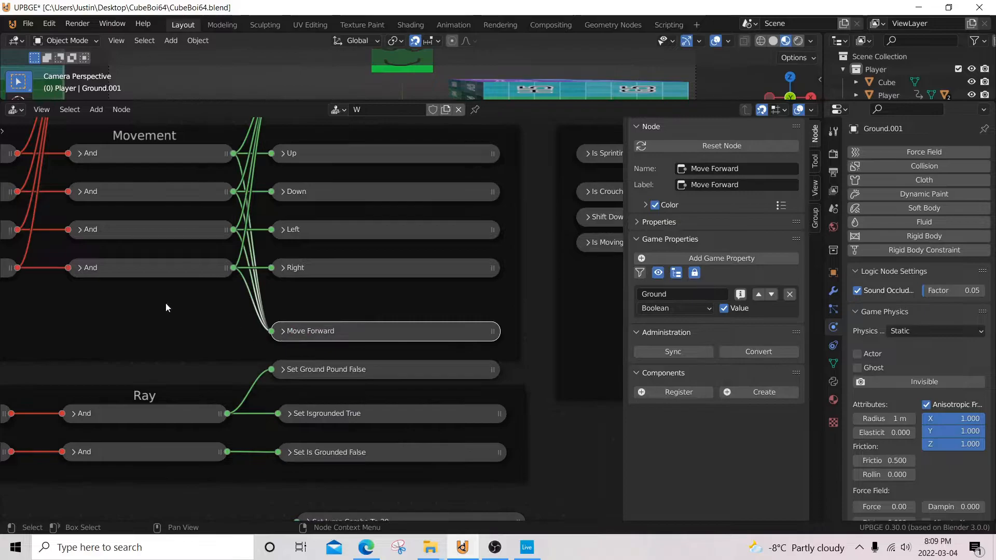
# Step: Review the input conditions of the IsSprinting frame, briefly expanding and collapsing the Is Moving node
pyautogui.scroll(-3, 411, 291)
pyautogui.moveTo(427, 289); pyautogui.dragTo(100, 296, button='middle')
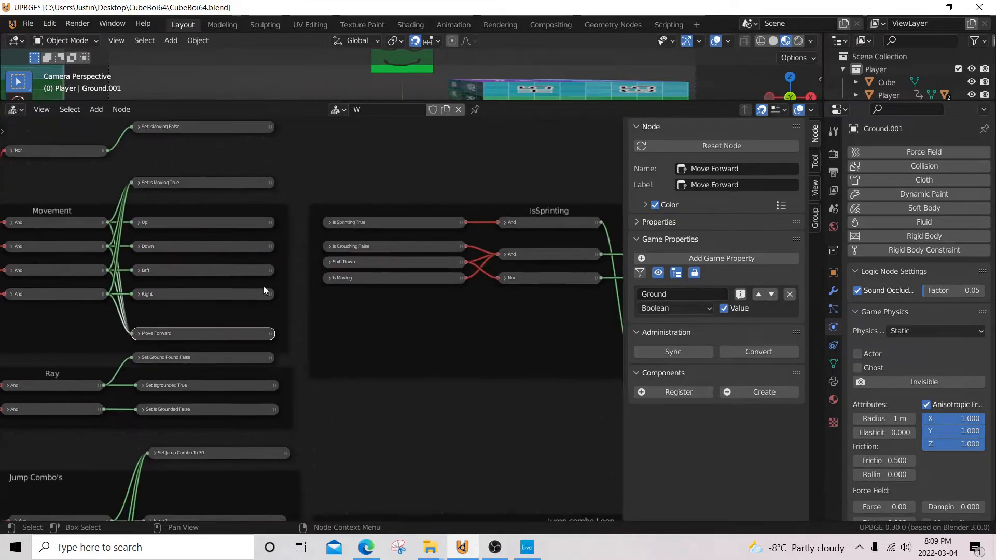
pyautogui.moveTo(375, 256); pyautogui.dragTo(209, 268, button='middle')
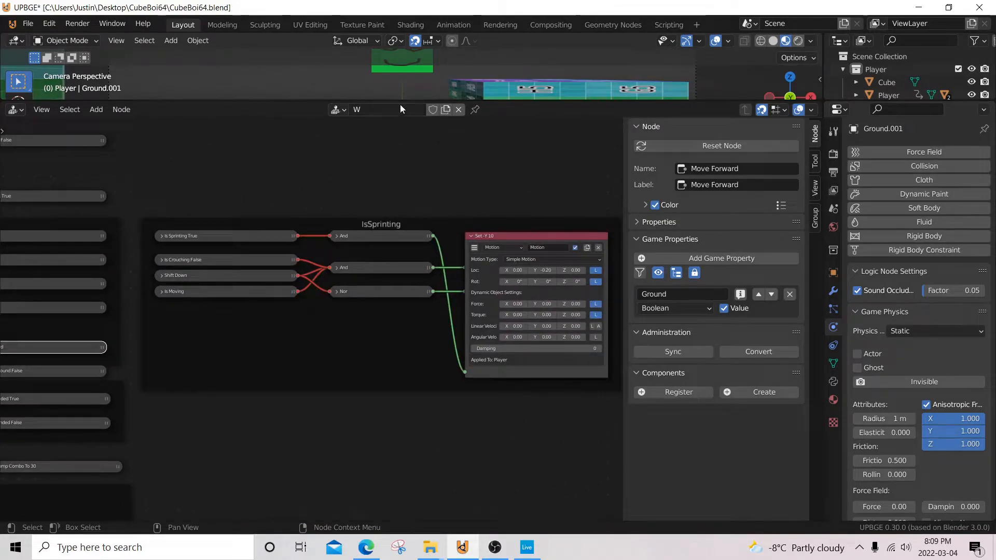
pyautogui.scroll(4, 395, 257)
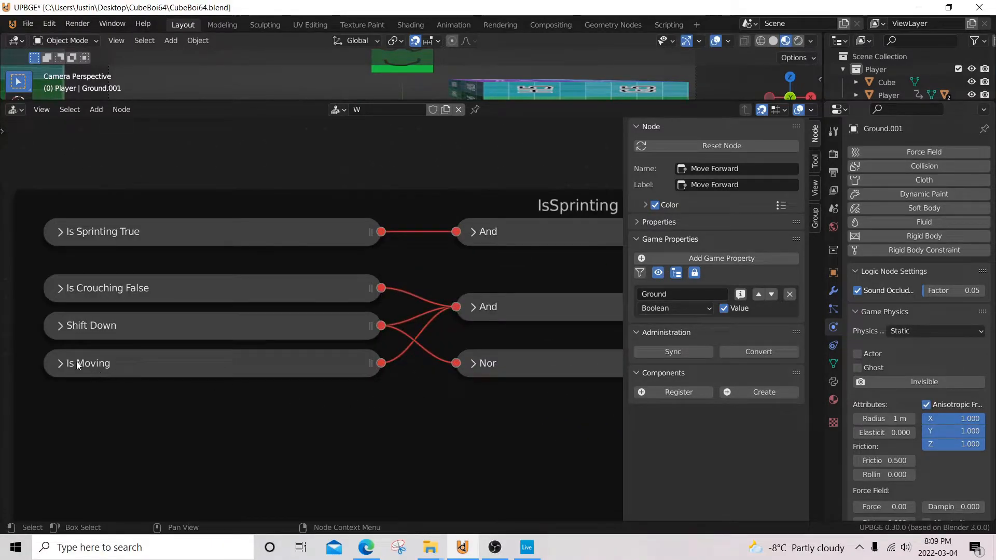
pyautogui.click(58, 363)
pyautogui.click(58, 363)
# Step: Review the Set -Y 10 motion's location settings, then enlarge the 3D viewport over the node area
pyautogui.moveTo(404, 340); pyautogui.dragTo(55, 329, button='middle')
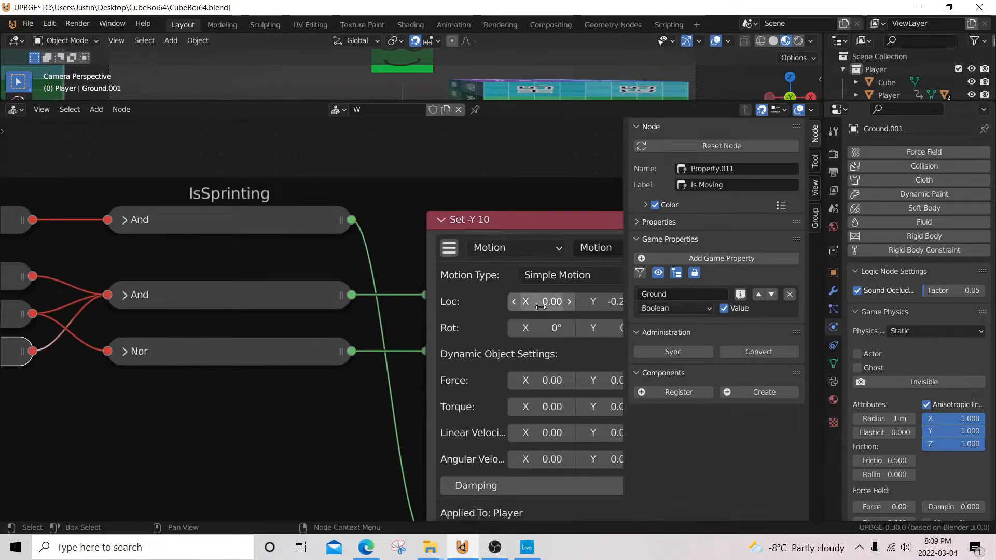
pyautogui.scroll(-5, 378, 304)
pyautogui.moveTo(402, 100); pyautogui.dragTo(438, 423)
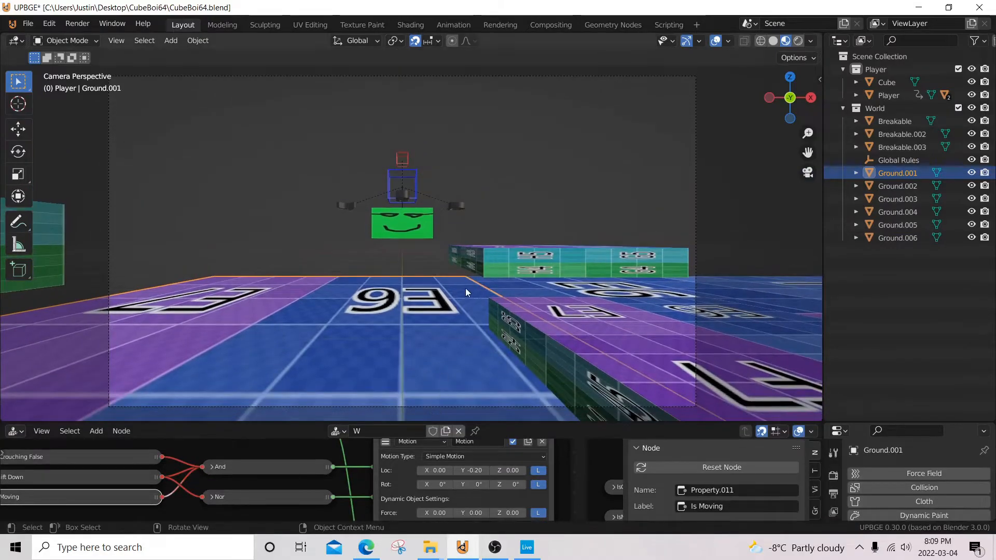
# Step: Start the game and run the cube character forward across the ground tiles, including one jump
pyautogui.press('p')
pyautogui.press('w')
pyautogui.press('w')
pyautogui.press('w')
pyautogui.press('space')
pyautogui.press('w')
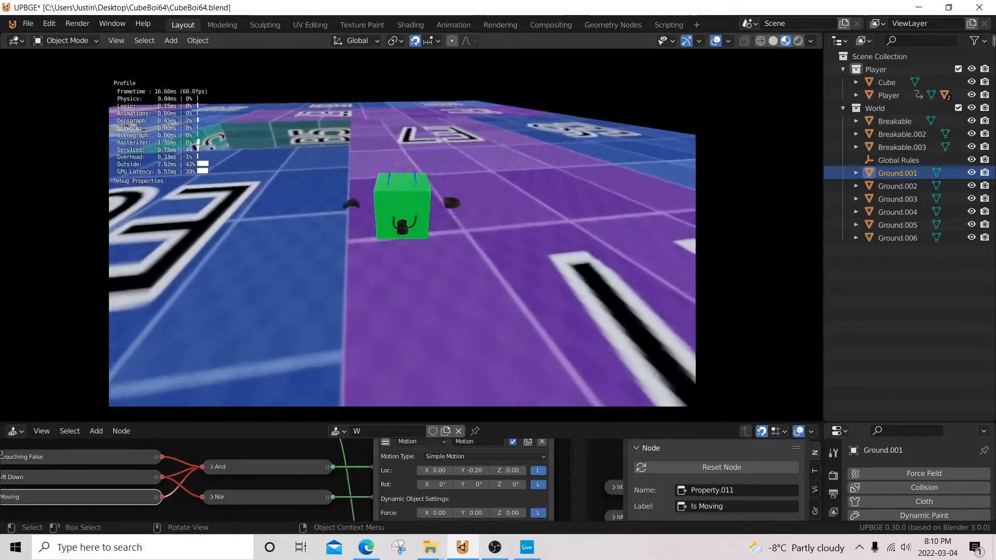
pyautogui.press('w')
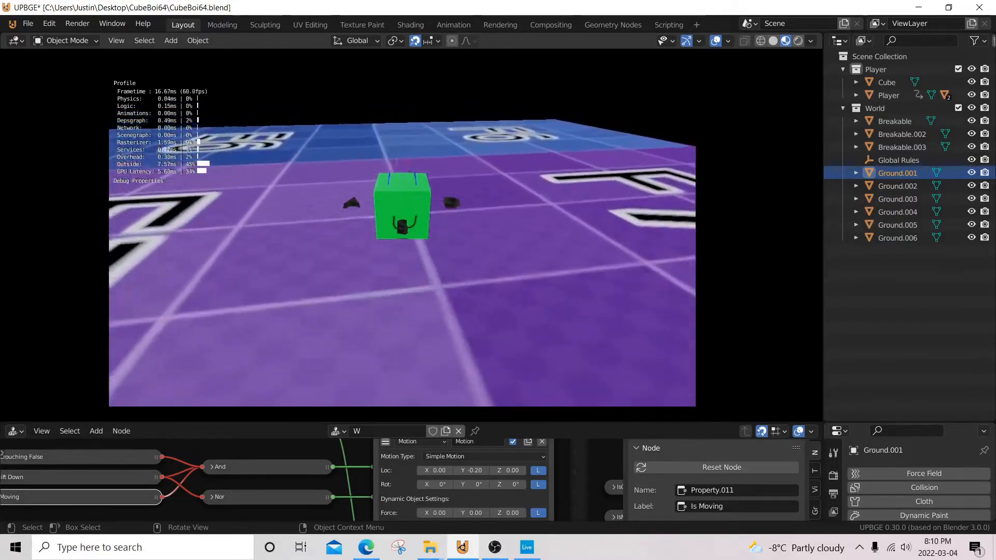
pyautogui.press('w')
# Step: Test leftward movement, combining it with forward movement, while crossing the blue tiles near the raised platform
pyautogui.press('a')
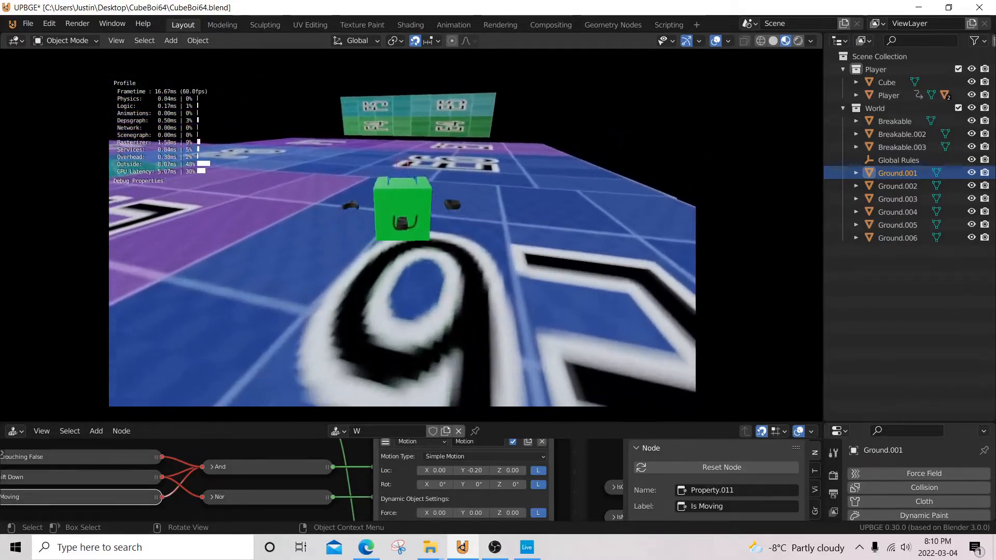
pyautogui.press('w')
pyautogui.press('a')
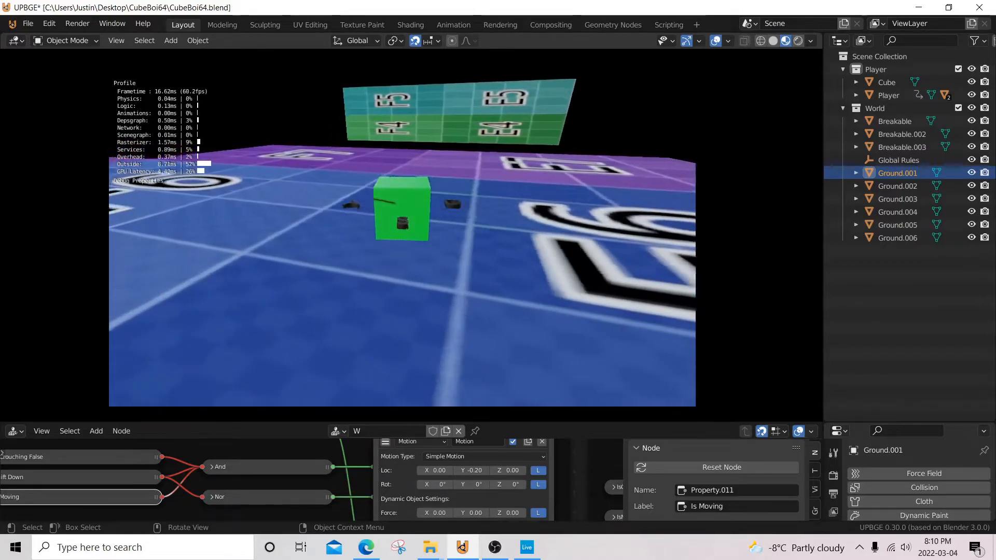
pyautogui.press('a')
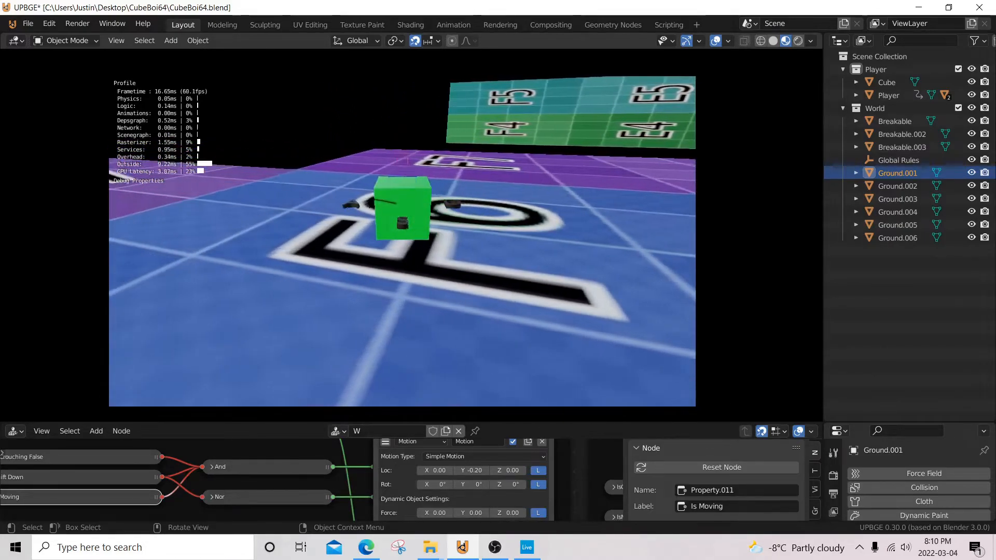
pyautogui.press('a')
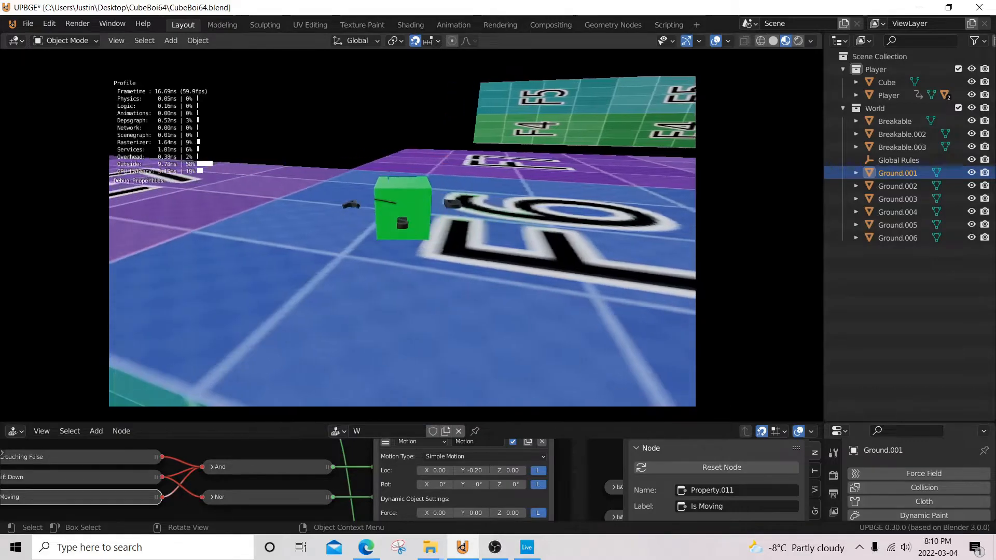
# Step: Test backward, right and left movement in turn, and run the cube forward toward the raised platform
pyautogui.press('s')
pyautogui.press('d')
pyautogui.press('a')
pyautogui.press('w')
# Step: Jump the cube twice around the raised platform, reversing between backward and forward movement
pyautogui.press('w')
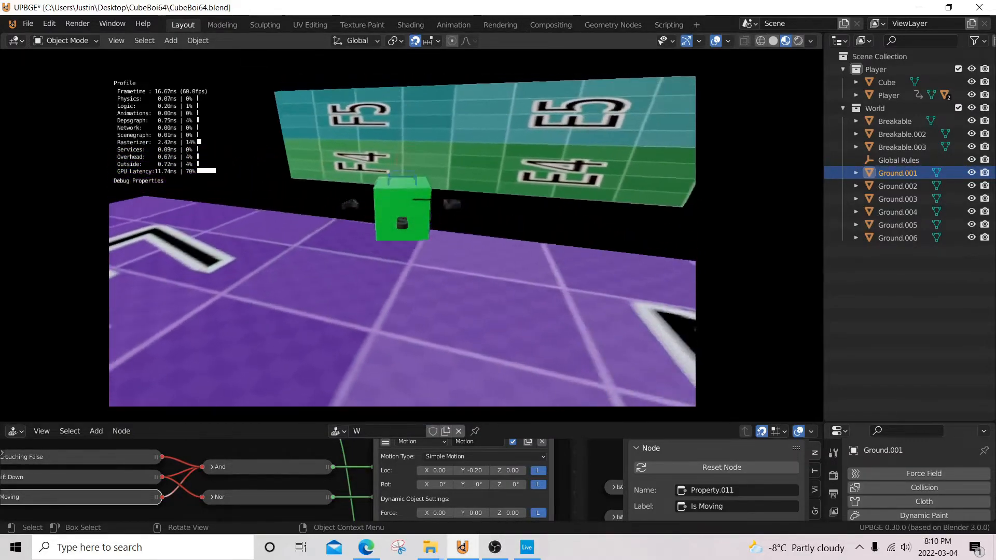
pyautogui.press('space')
pyautogui.press('s')
# Step: Play-test sustained forward running over the ground blocks, adding a jump along the way
pyautogui.press('w')
pyautogui.press('space')
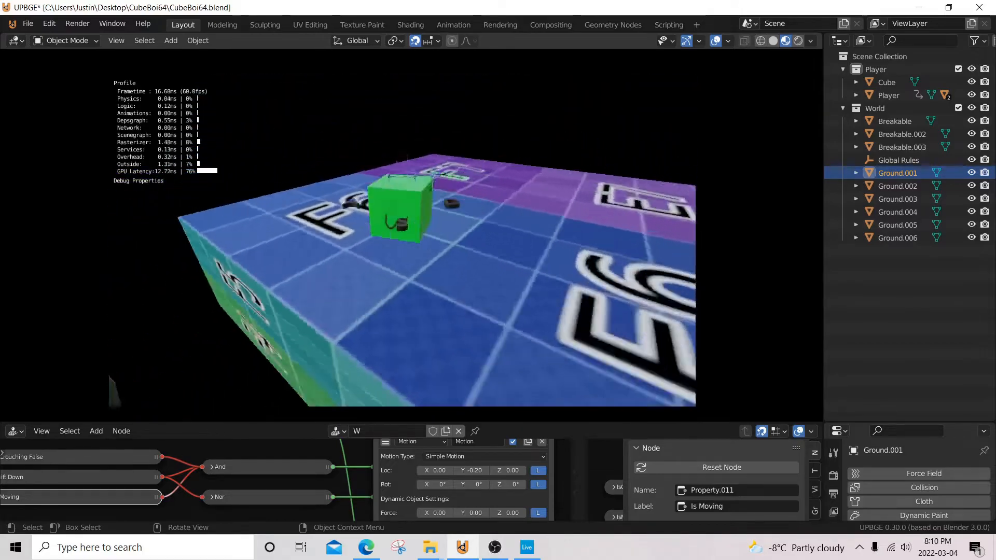
pyautogui.press('w')
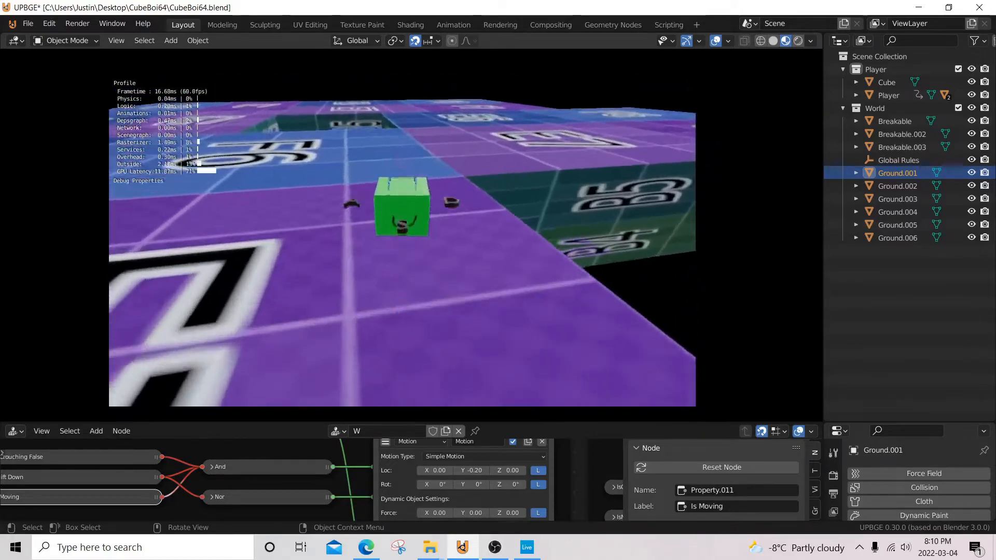
pyautogui.press('w')
pyautogui.press('w')
pyautogui.press('space')
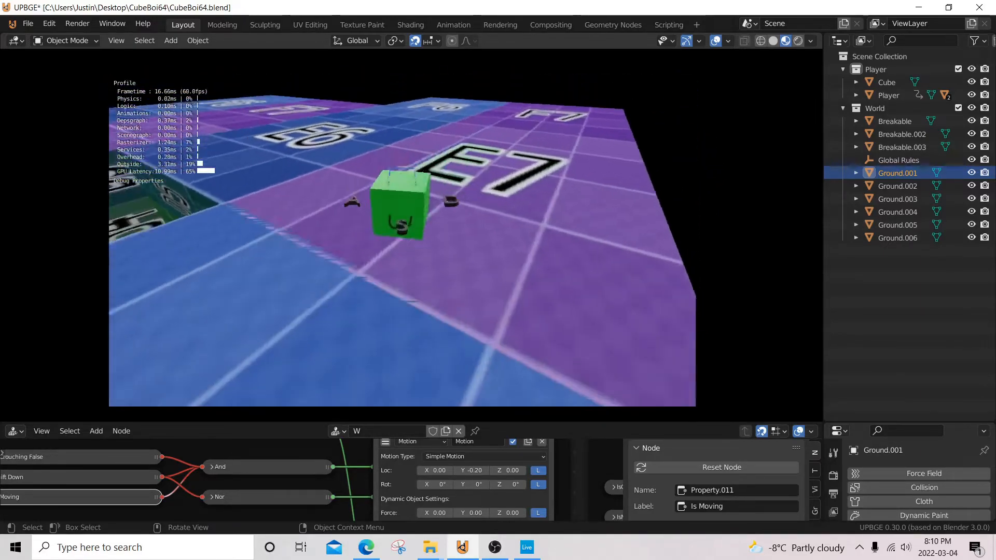
pyautogui.press('w')
pyautogui.press('w')
pyautogui.press('w')
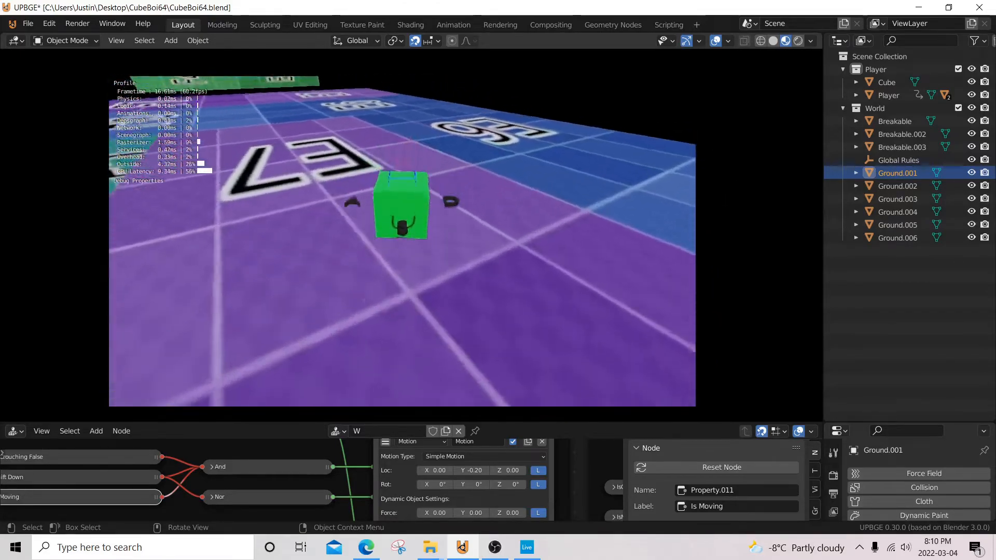
pyautogui.press('w')
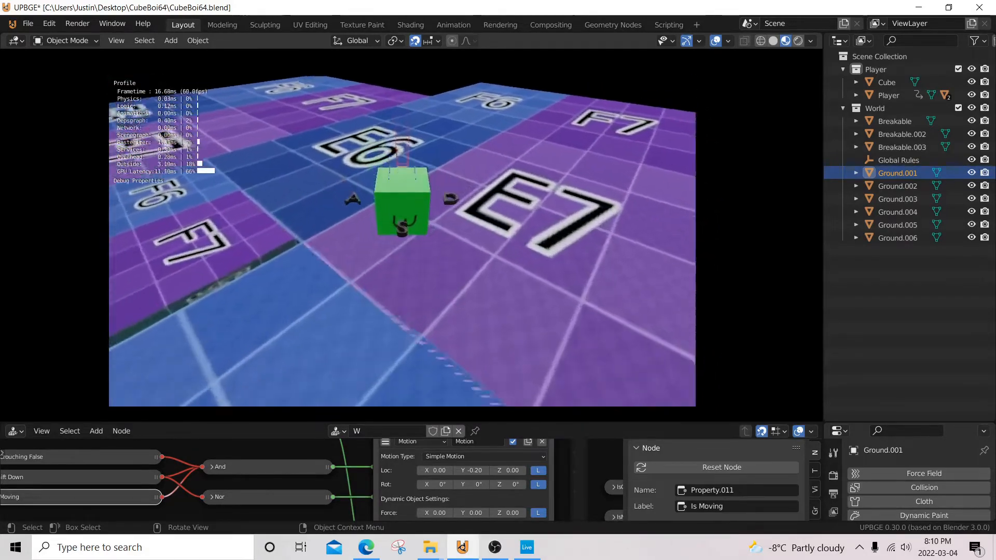
pyautogui.press('w')
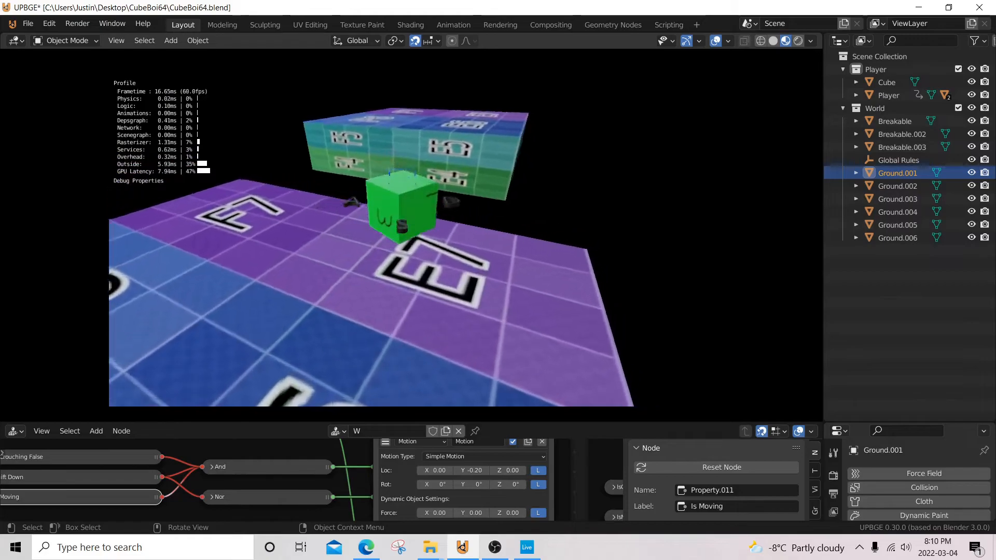
# Step: Back the cube up over the E6 tiles, run forward, and move right to the neighbouring E7 tiles
pyautogui.press('s')
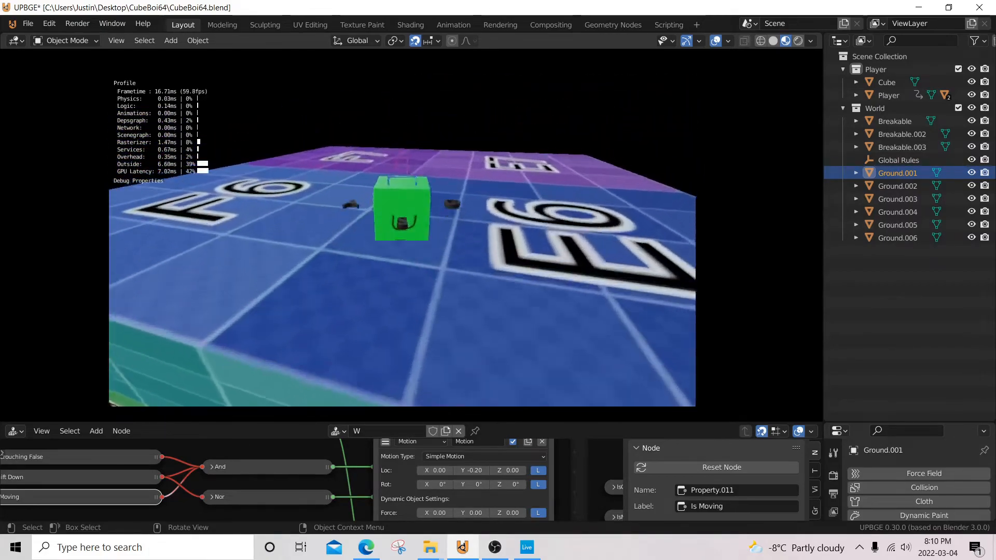
pyautogui.press('s')
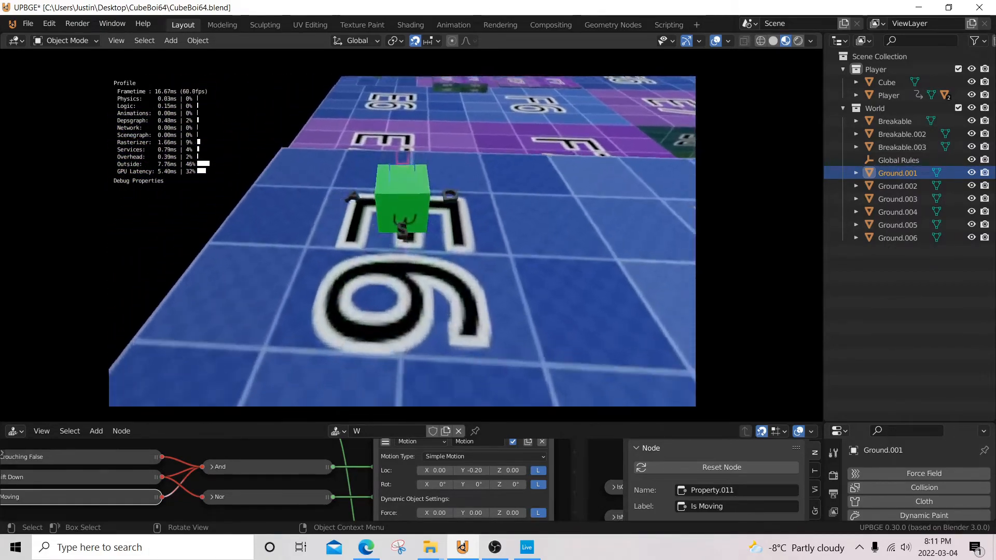
pyautogui.press('w')
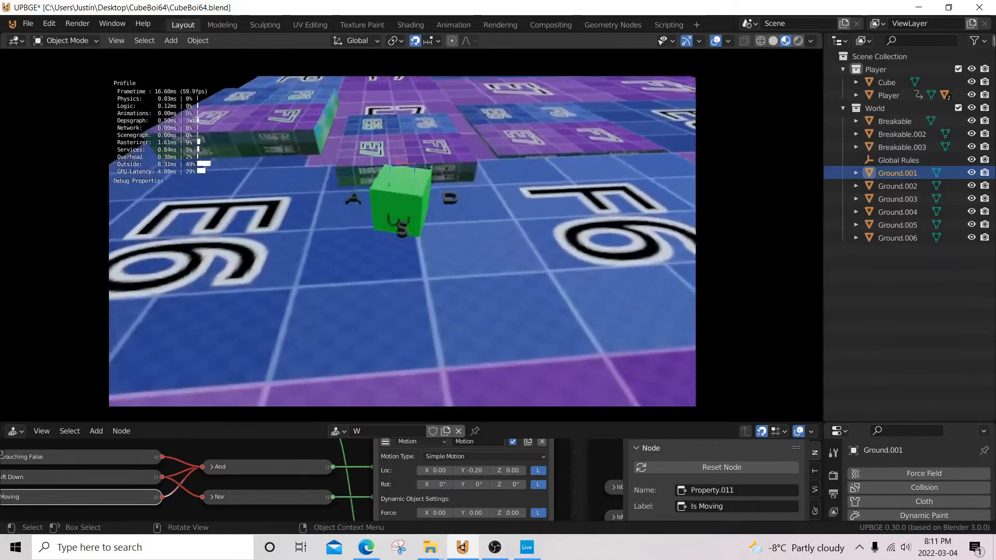
pyautogui.press('w')
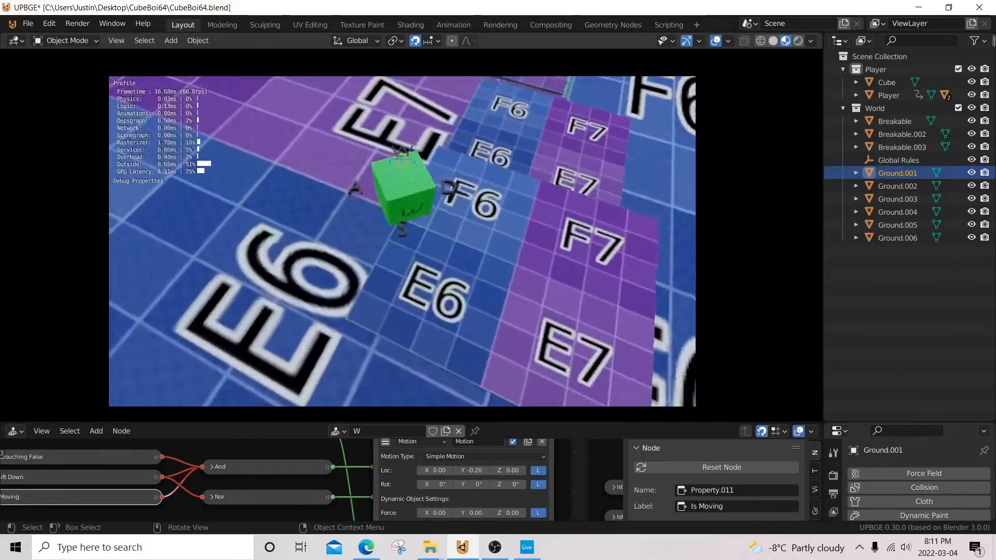
pyautogui.press('d')
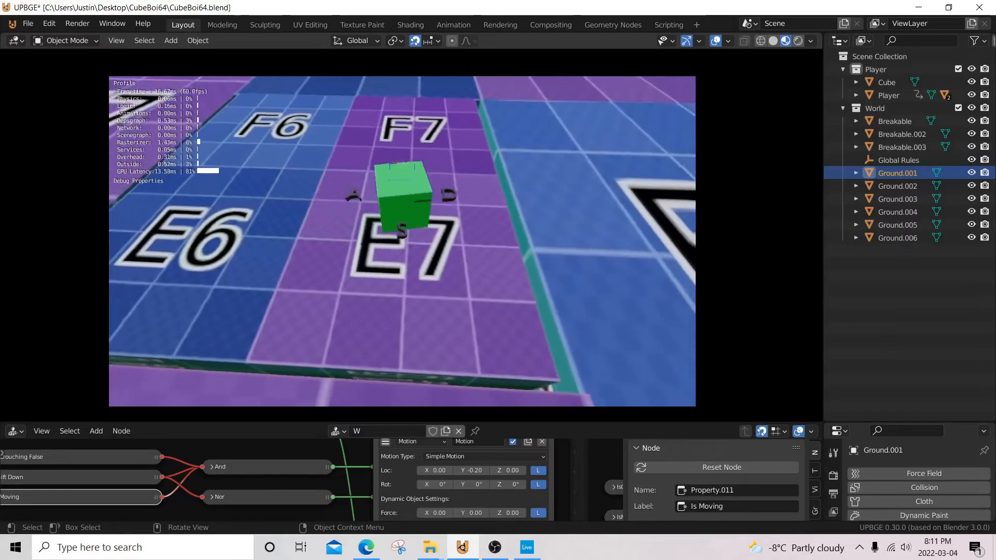
# Step: Alternate forward and backward movement from the small block, and run the cube onward over the level
pyautogui.press('w')
pyautogui.press('s')
pyautogui.press('w')
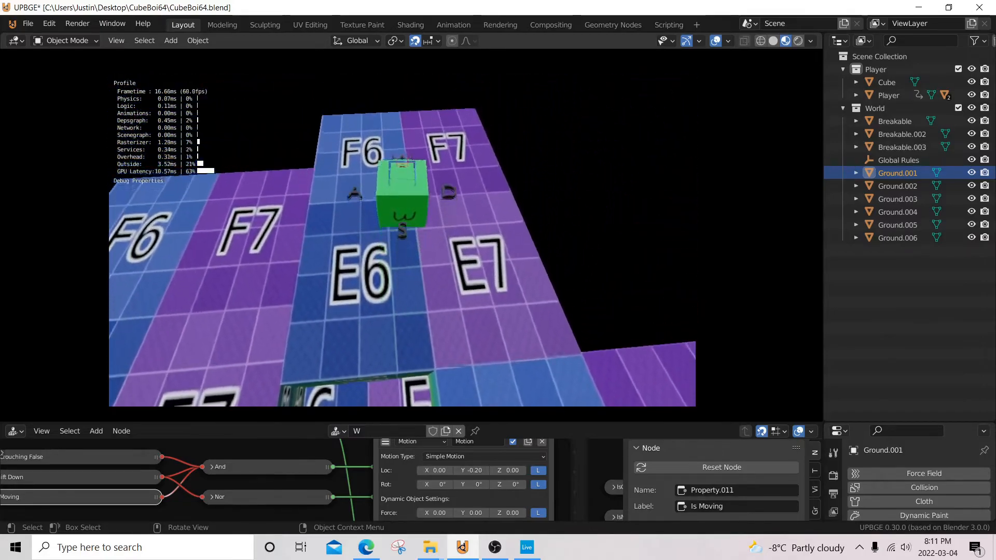
pyautogui.press('w')
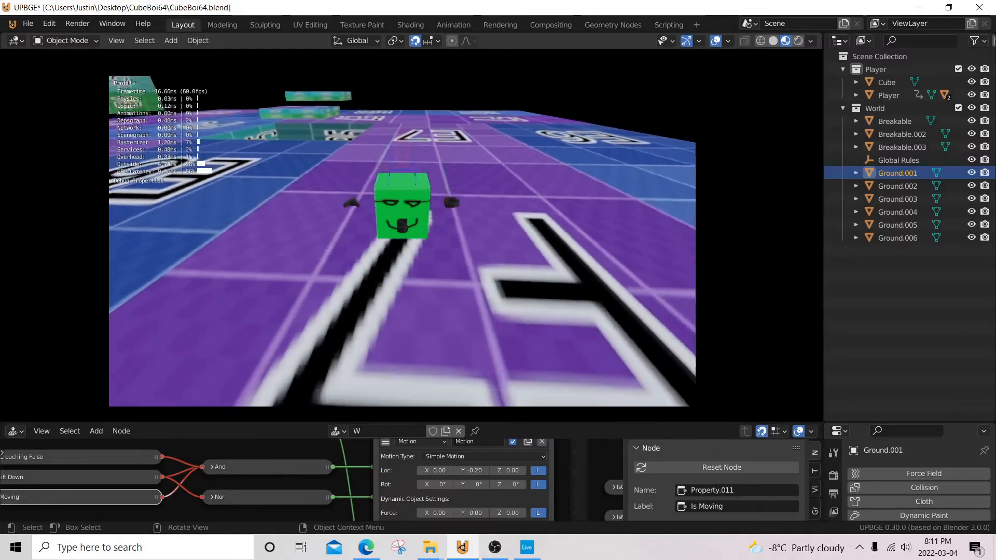